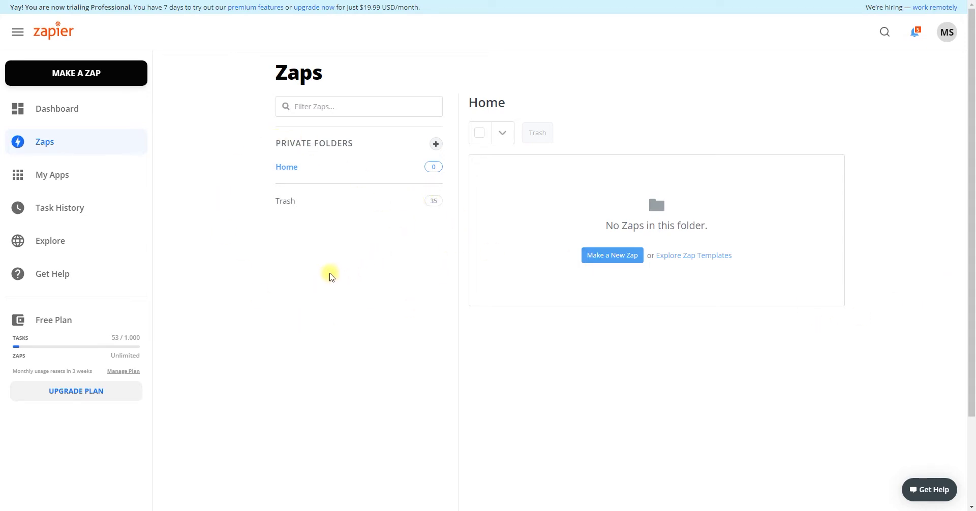
Step: Open the Zaps list and start a new Zap from the empty Home folder
{"action": "left_click", "coordinate": [44, 144]}
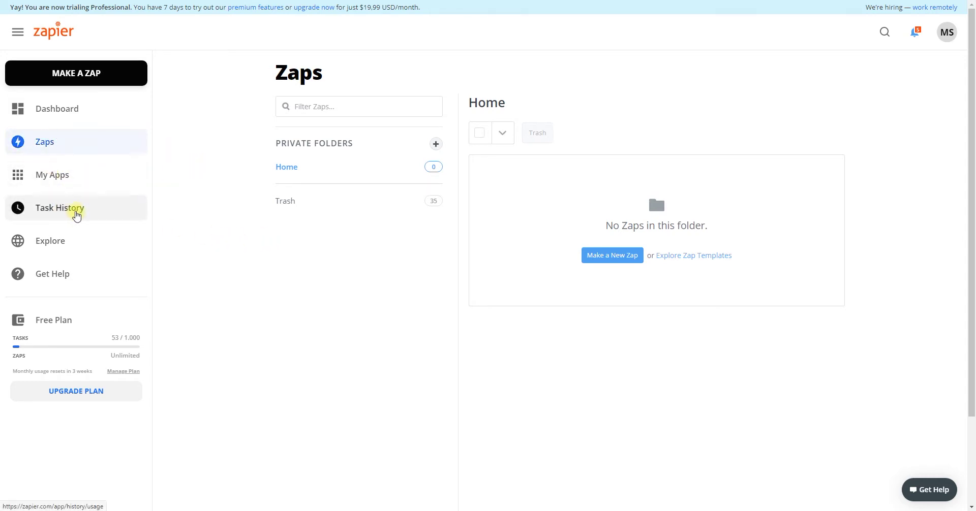
{"action": "left_click", "coordinate": [601, 256]}
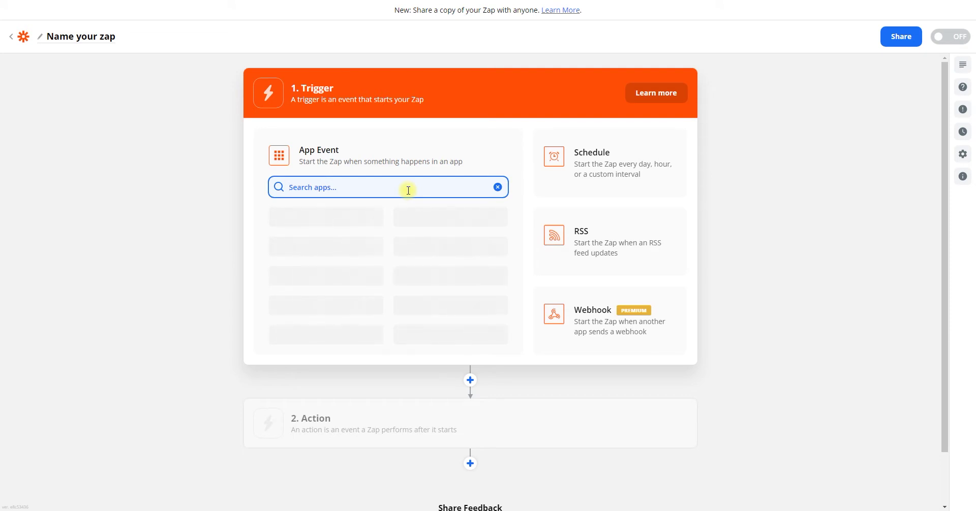
Step: Set the trigger app to Trello with the Card Moved to List event
{"action": "left_click", "coordinate": [289, 0]}
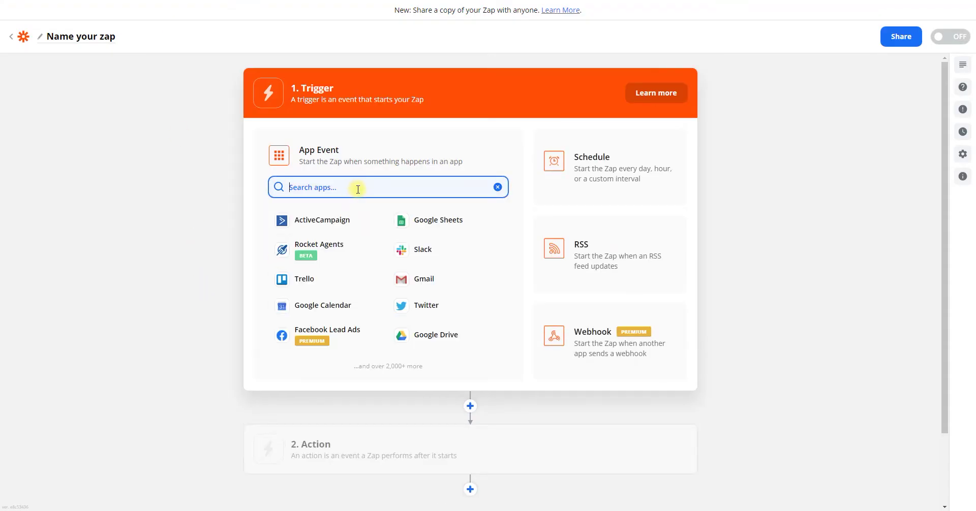
{"action": "type", "text": "trello"}
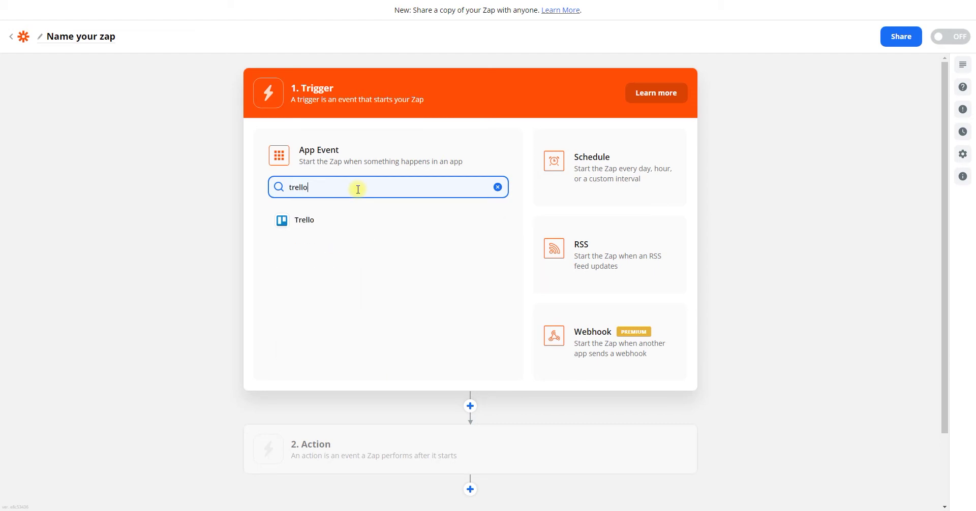
{"action": "left_click", "coordinate": [425, 224]}
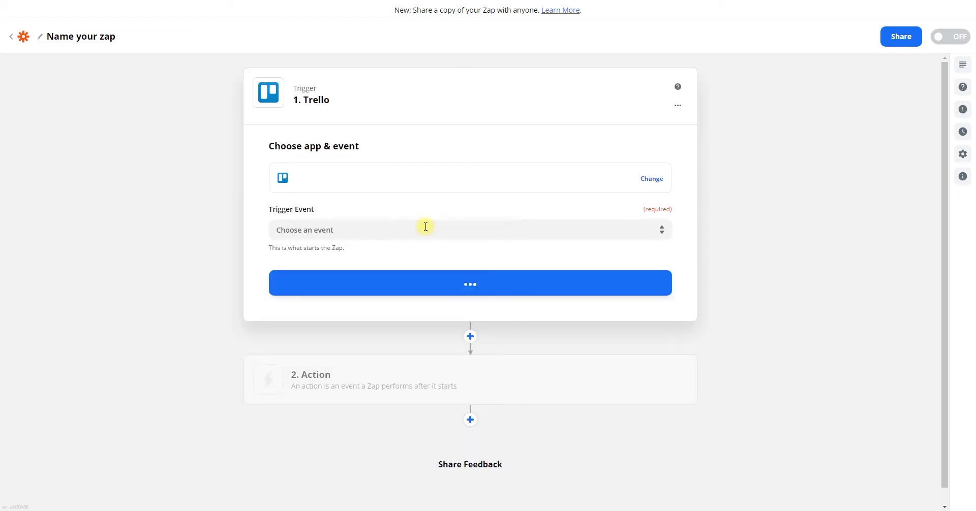
{"action": "left_click", "coordinate": [367, 229]}
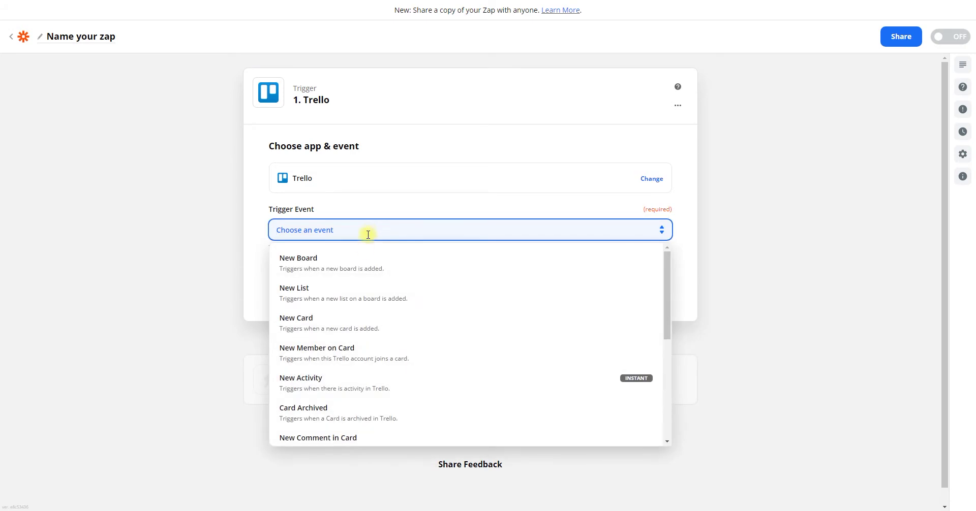
{"action": "scroll", "coordinate": [358, 300], "scroll_direction": "down", "scroll_amount": 2}
{"action": "scroll", "coordinate": [358, 315], "scroll_direction": "down", "scroll_amount": 3}
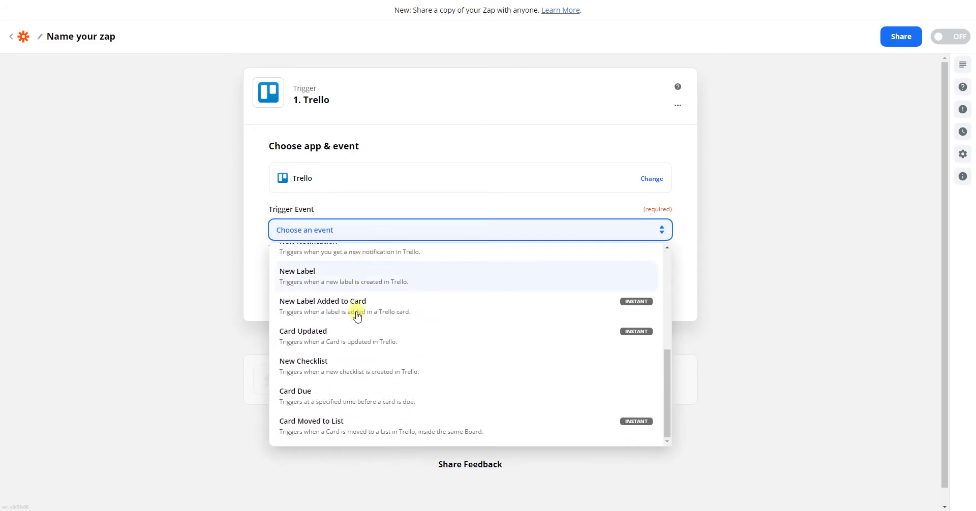
{"action": "left_click", "coordinate": [310, 428]}
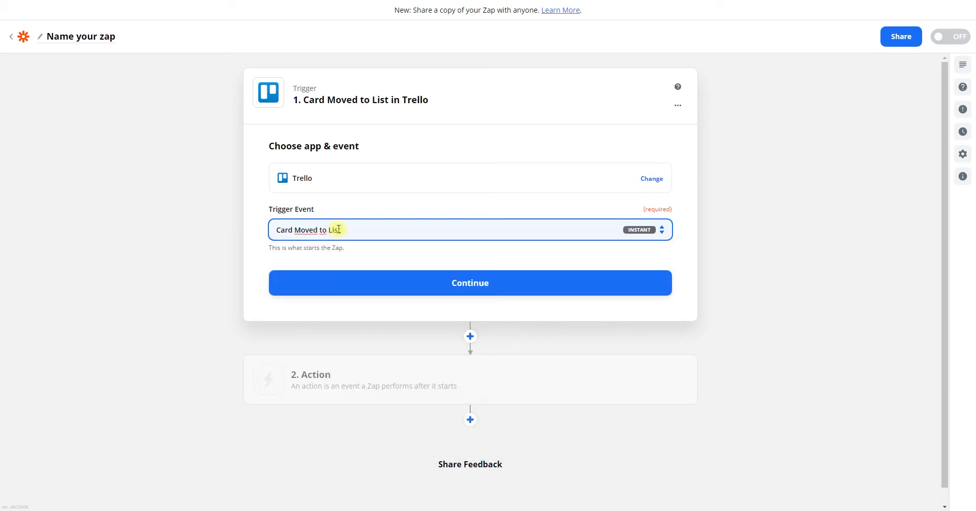
Step: Confirm the Trello trigger and connect the Trello account to it
{"action": "left_click", "coordinate": [435, 282]}
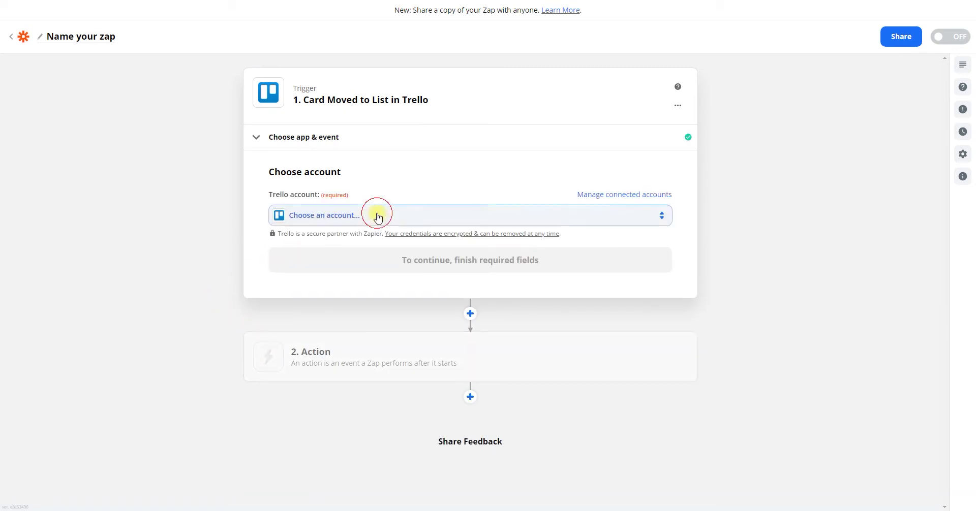
{"action": "left_click", "coordinate": [377, 217]}
{"action": "left_click", "coordinate": [348, 299]}
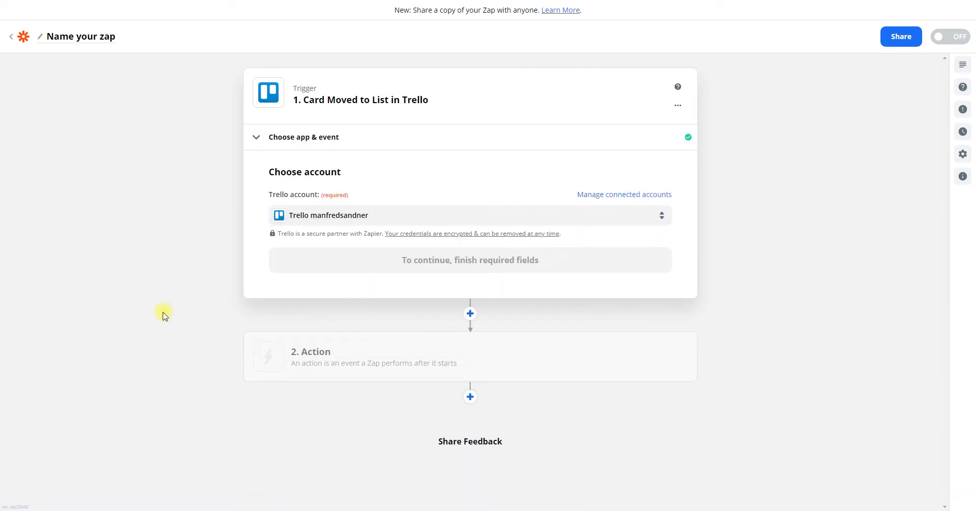
{"action": "left_click", "coordinate": [465, 262]}
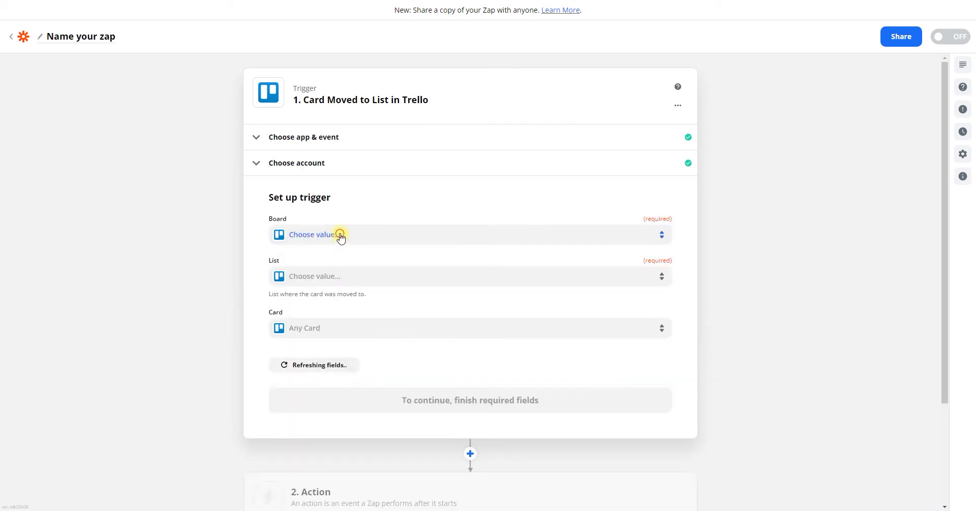
Step: Choose board websitecreator zapier and list Create website in cloud, then begin a Customer card
{"action": "left_click", "coordinate": [338, 236]}
{"action": "left_click", "coordinate": [326, 346]}
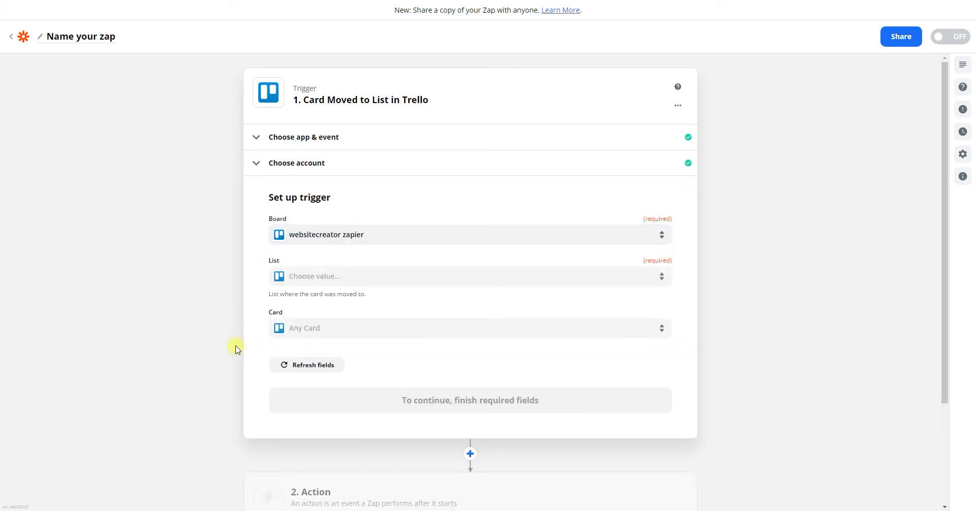
{"action": "left_click", "coordinate": [357, 277]}
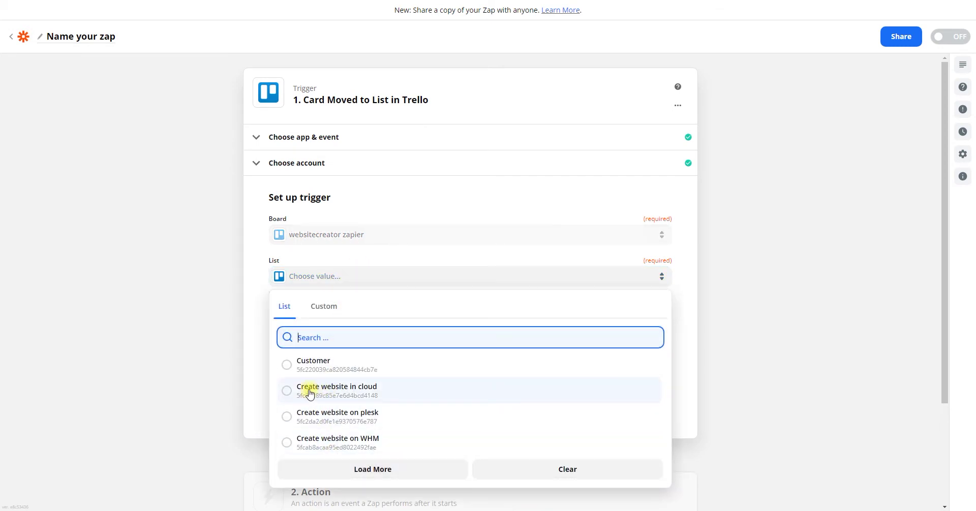
{"action": "left_click", "coordinate": [342, 390]}
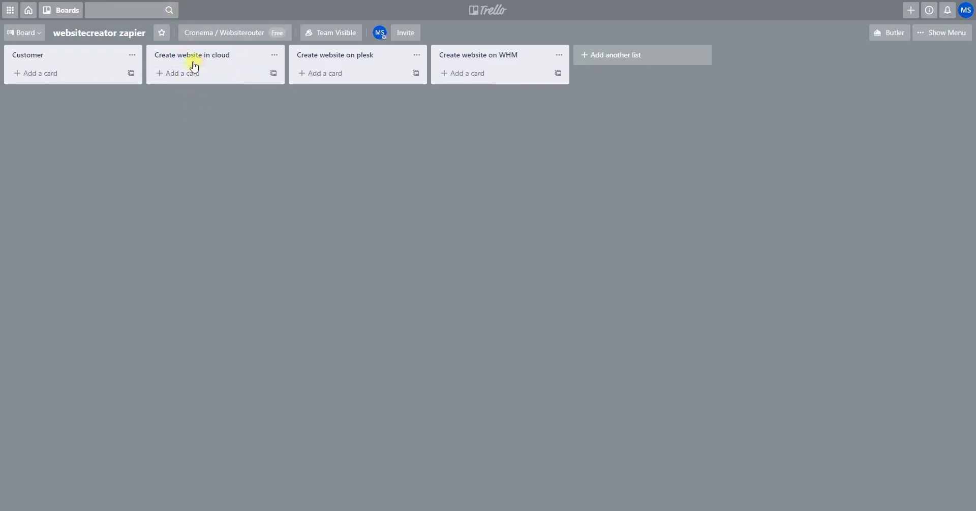
{"action": "left_click", "coordinate": [170, 2]}
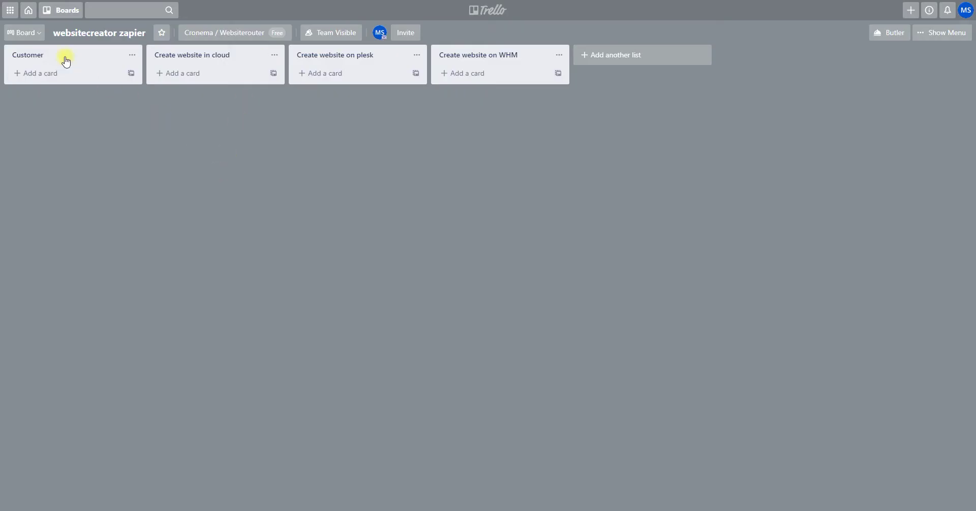
{"action": "left_click", "coordinate": [71, 73]}
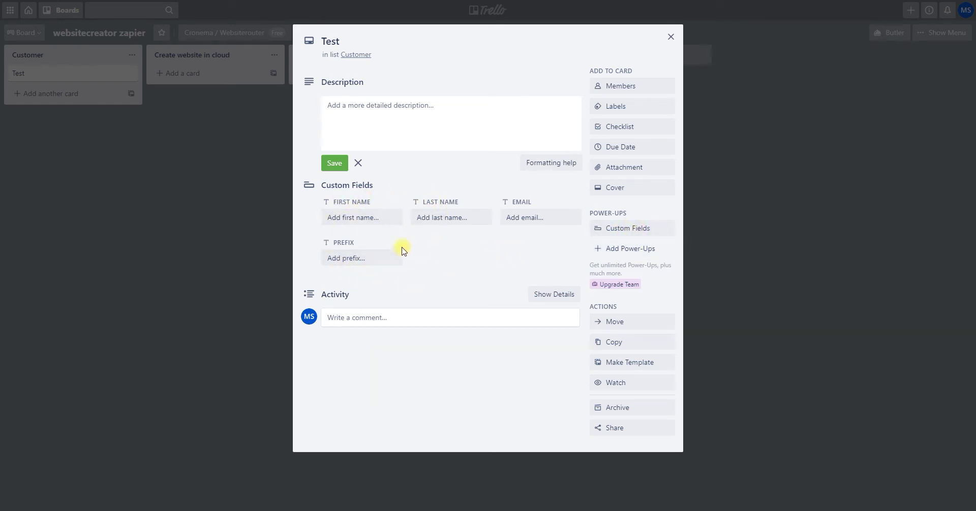
Step: Fill the Test card's First Name, Last Name and Email custom fields with the customer's details
{"action": "left_click", "coordinate": [342, 218]}
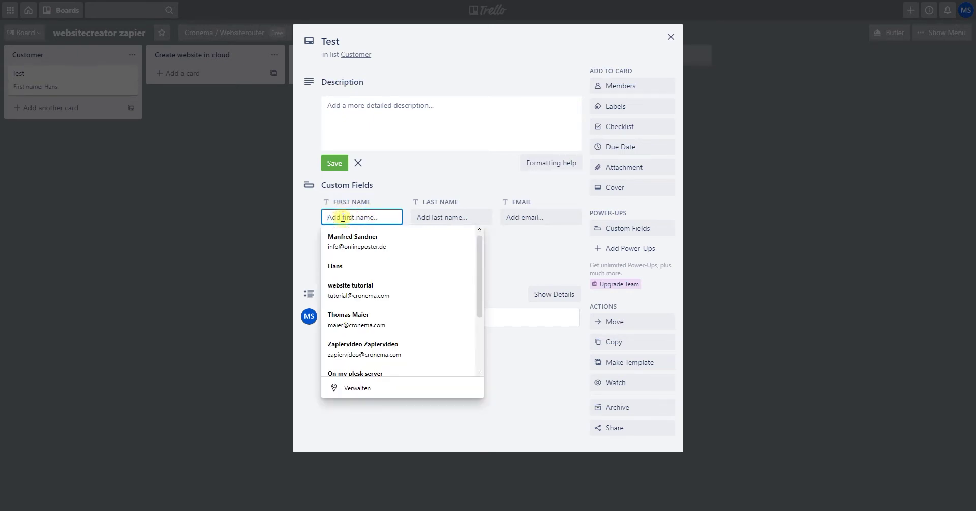
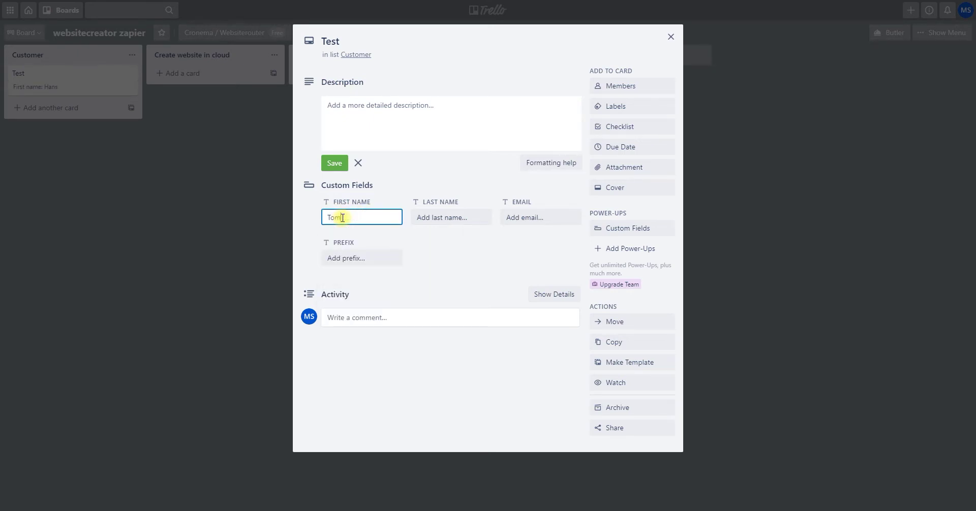
{"action": "left_click", "coordinate": [436, 222]}
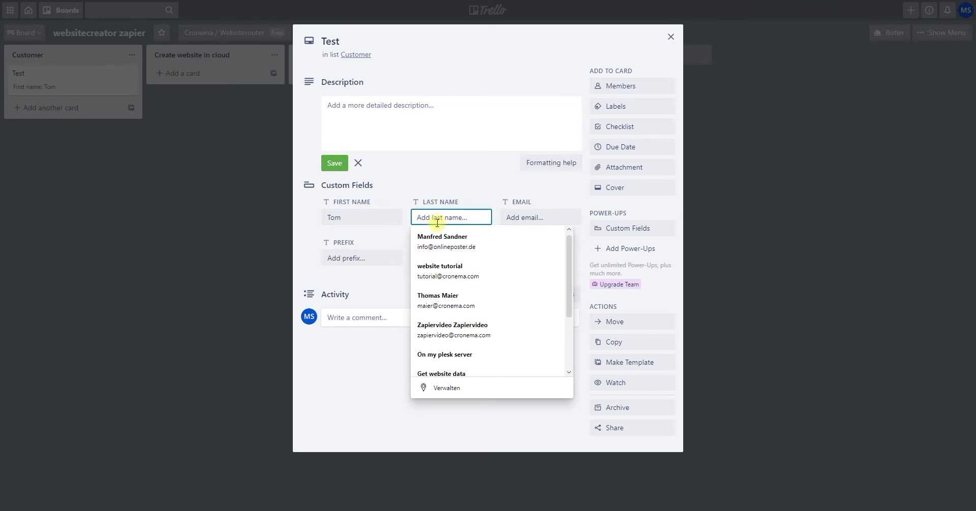
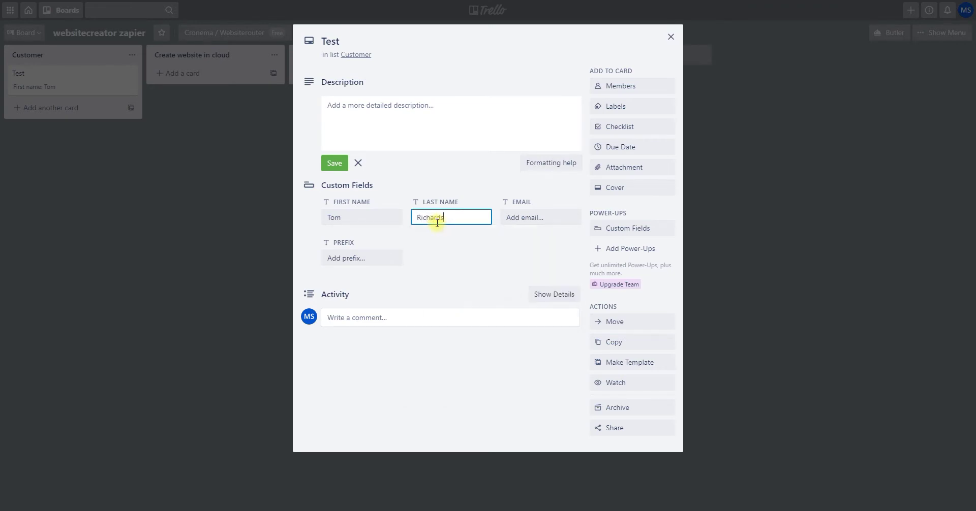
{"action": "key", "text": "Return"}
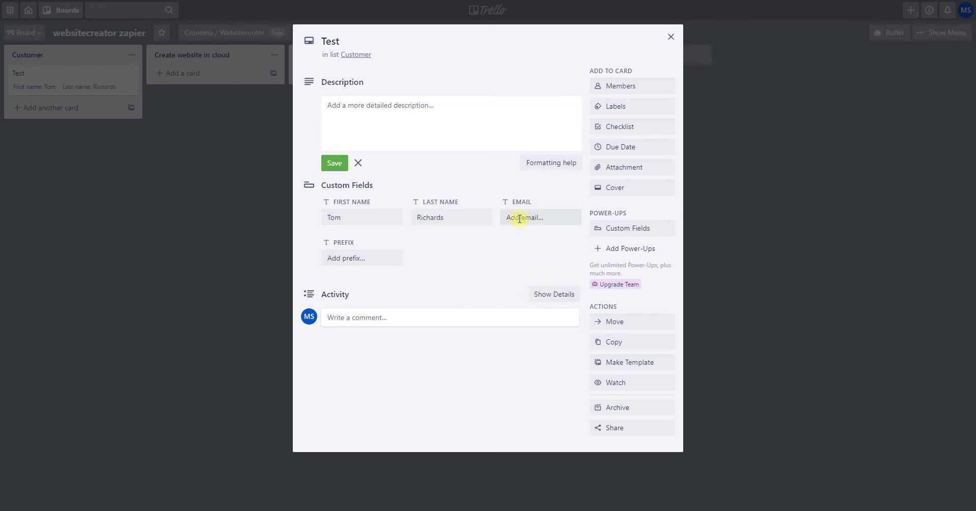
{"action": "left_click", "coordinate": [519, 218]}
{"action": "left_click", "coordinate": [500, 234]}
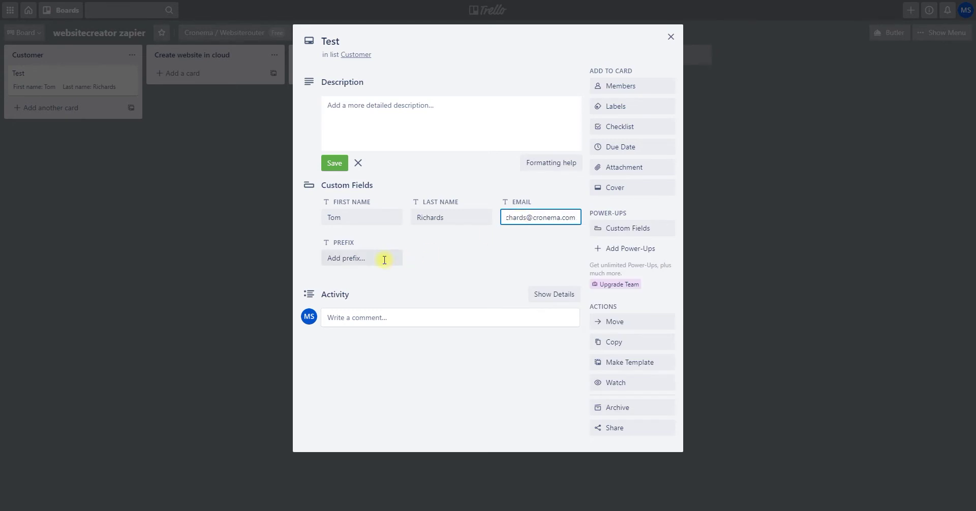
{"action": "key", "text": "Return"}
Step: Enter the Prefix value, close the card, and drag it into Create website in cloud
{"action": "left_click", "coordinate": [383, 259]}
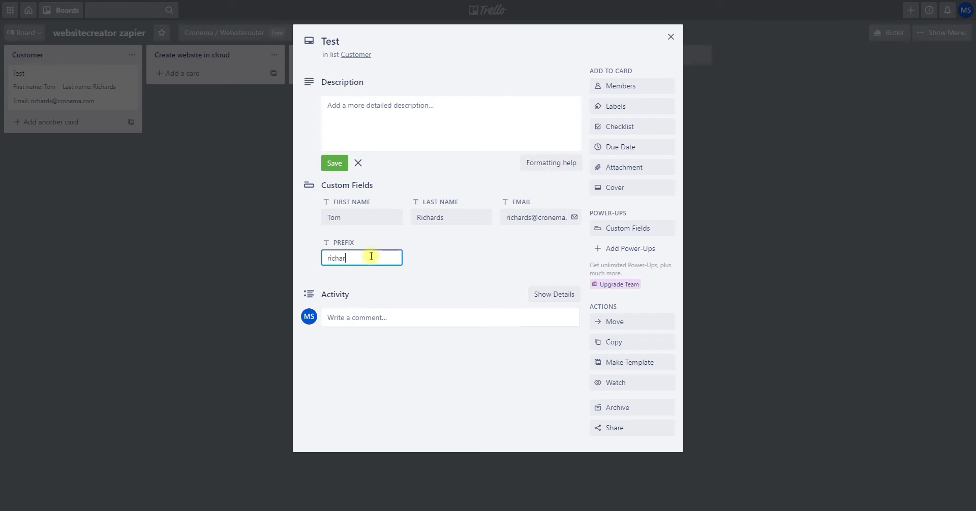
{"action": "type", "text": "ds"}
{"action": "key", "text": "Return"}
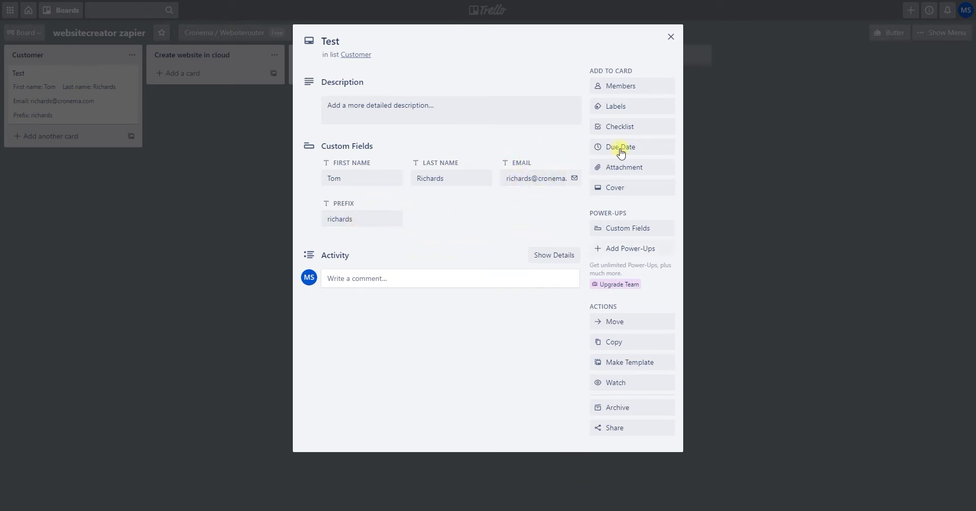
{"action": "left_click", "coordinate": [670, 36]}
{"action": "left_click_drag", "start_coordinate": [72, 71], "coordinate": [211, 138]}
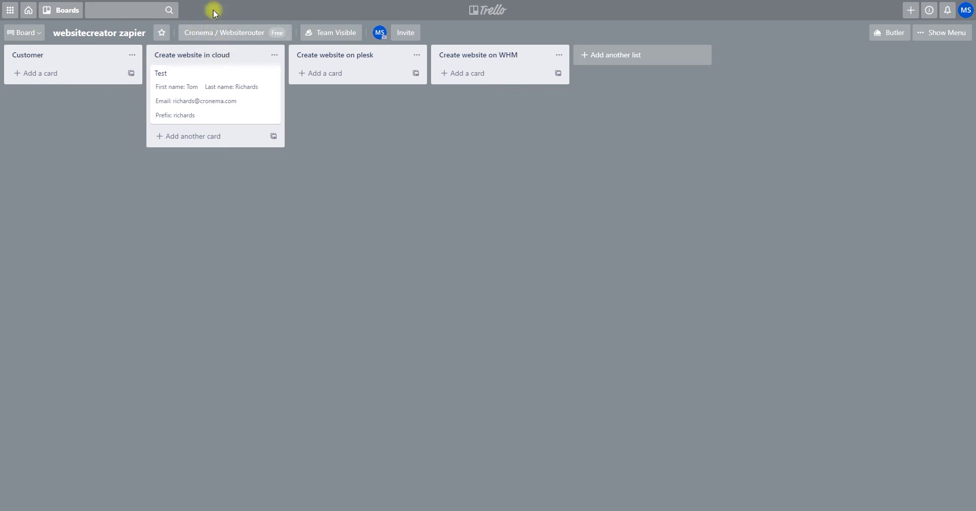
Step: Select the Test card in the trigger's Card field and run a successful trigger test
{"action": "key", "text": "ctrl+Tab"}
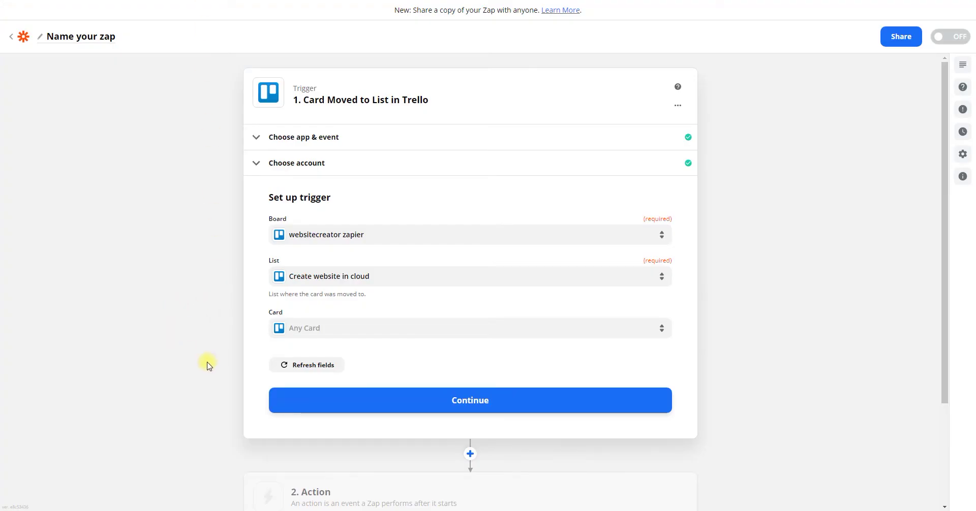
{"action": "left_click", "coordinate": [345, 332]}
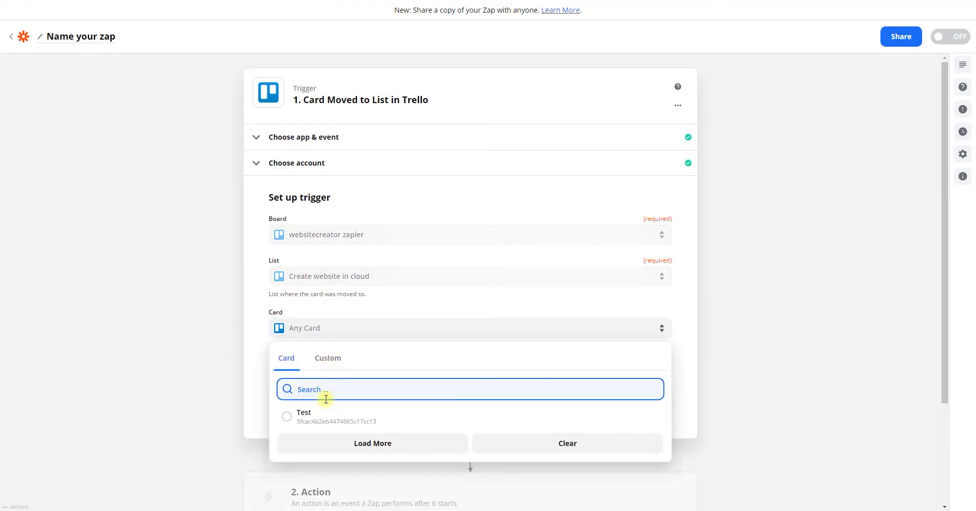
{"action": "left_click", "coordinate": [309, 417]}
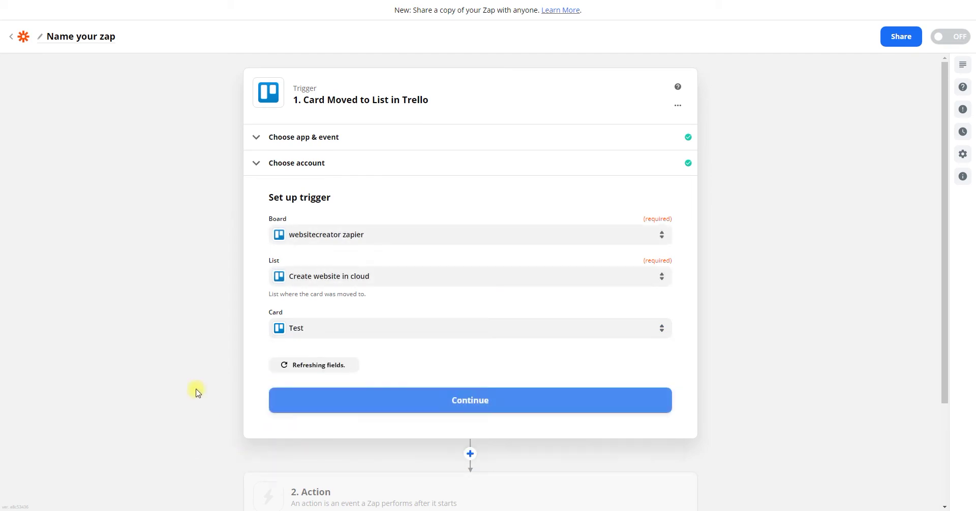
{"action": "left_click", "coordinate": [431, 401]}
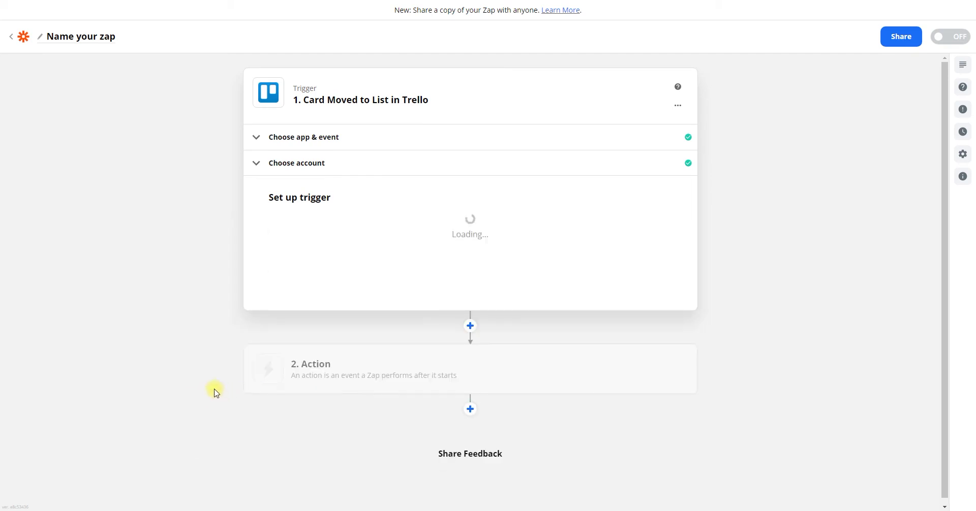
{"action": "left_click", "coordinate": [440, 376]}
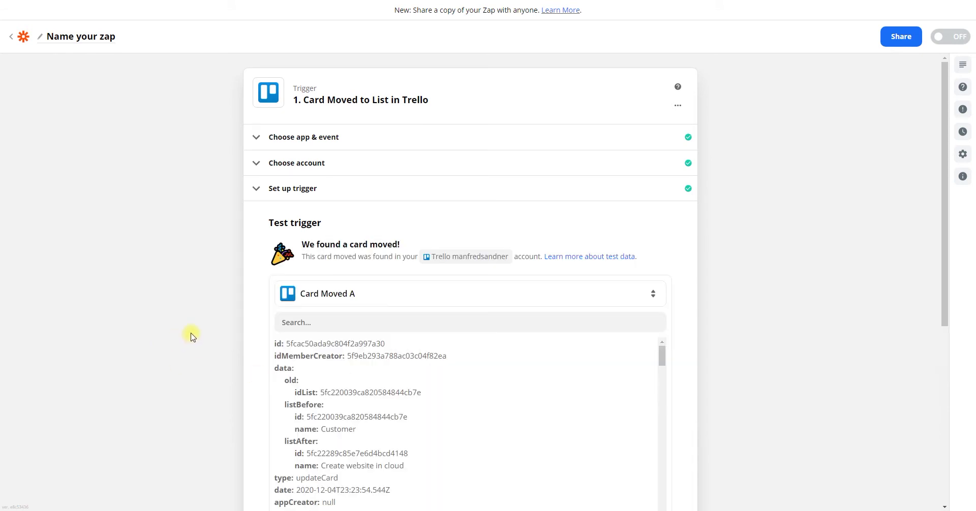
{"action": "scroll", "coordinate": [172, 325], "scroll_direction": "down", "scroll_amount": 5}
{"action": "left_click", "coordinate": [470, 291]}
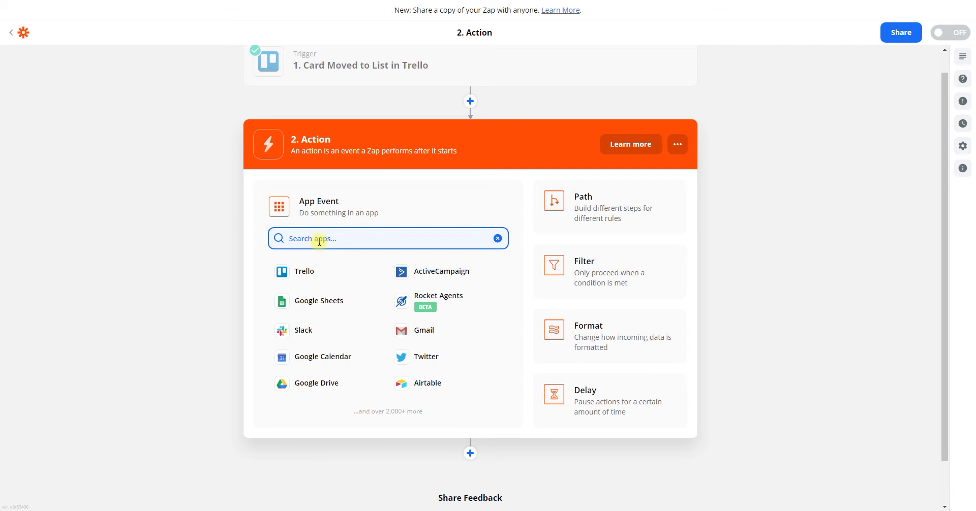
Step: Set the action to wp-website-creator (1.0.5) 'New website on wp-website-creator cloud' with its account
{"action": "type", "text": "wp-"}
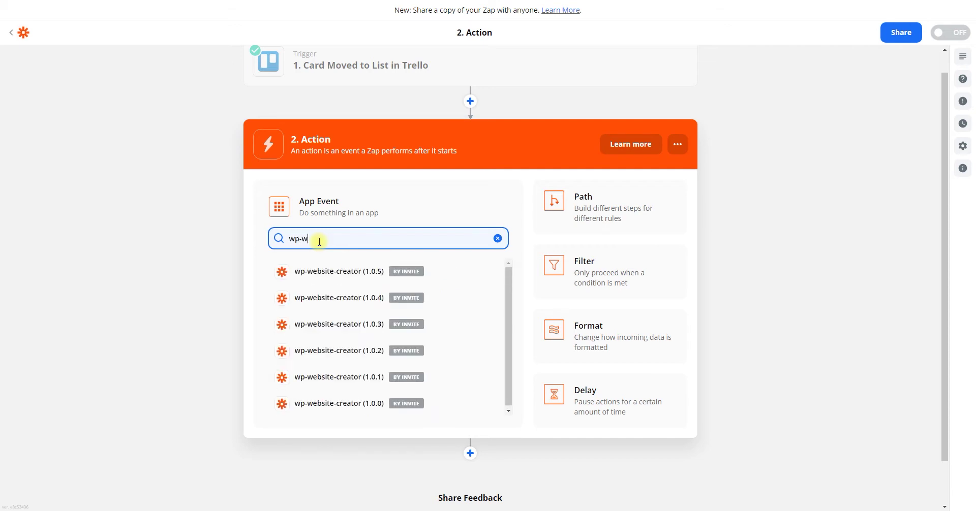
{"action": "type", "text": "website"}
{"action": "left_click", "coordinate": [327, 271]}
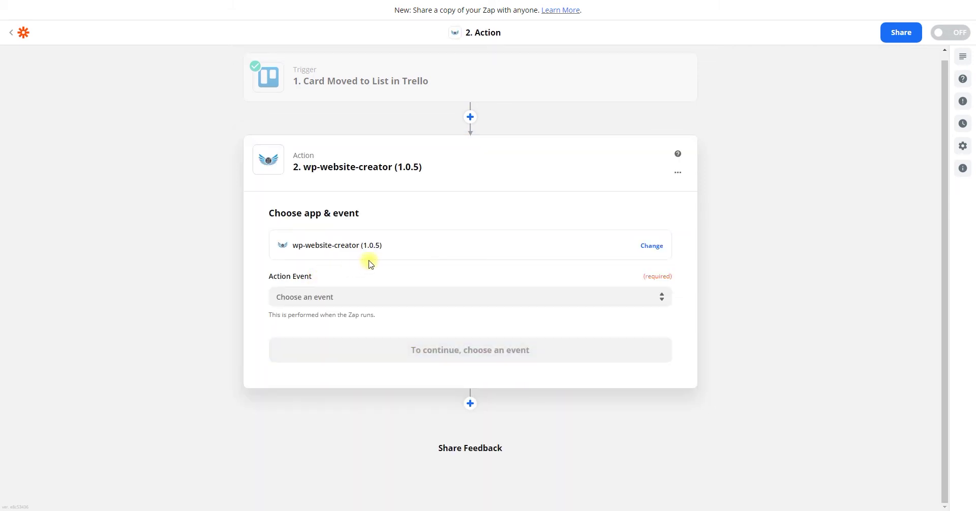
{"action": "left_click", "coordinate": [352, 301]}
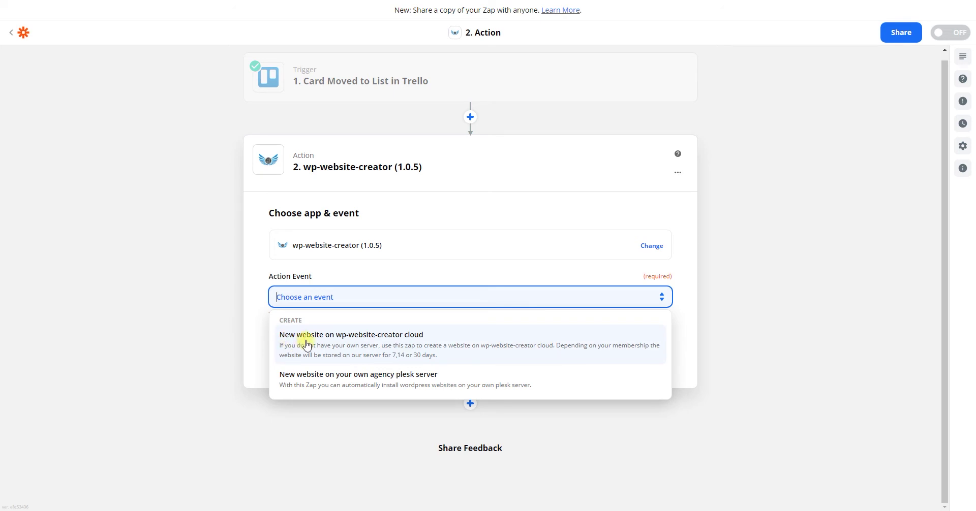
{"action": "left_click", "coordinate": [417, 336]}
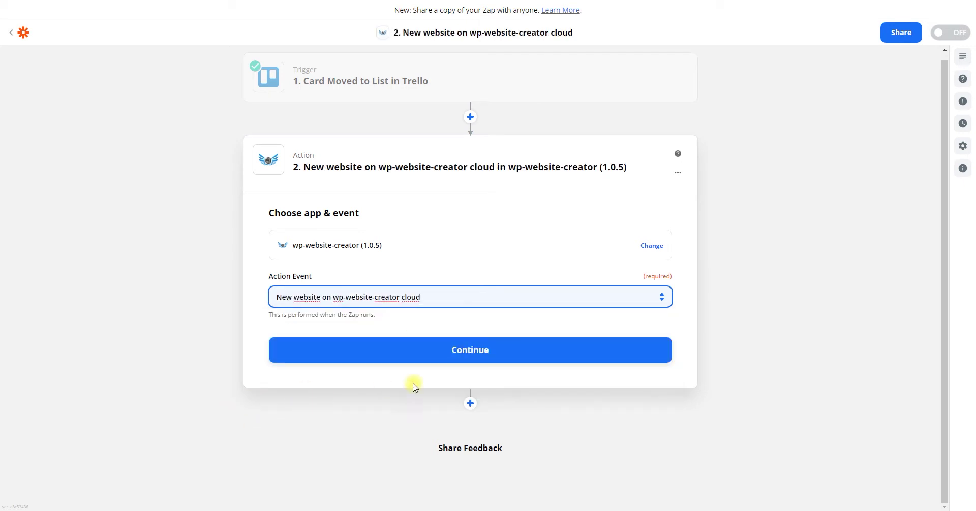
{"action": "left_click", "coordinate": [489, 362]}
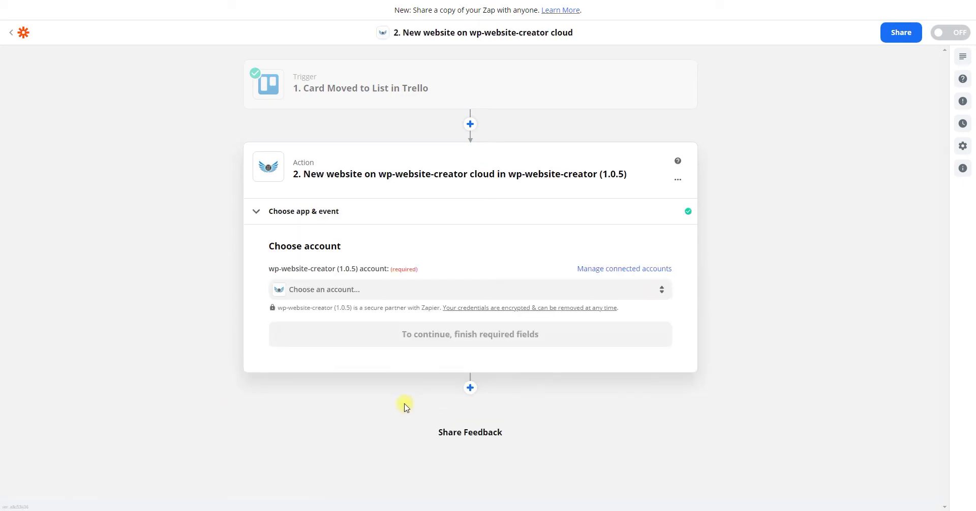
{"action": "left_click", "coordinate": [372, 295]}
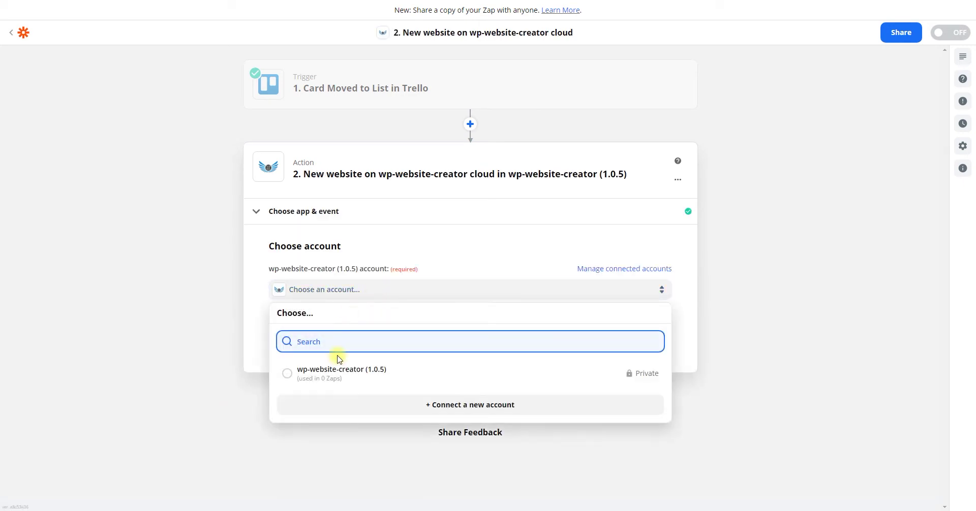
{"action": "left_click", "coordinate": [342, 375]}
Step: Continue from the account choice to the action's setup fields
{"action": "left_click", "coordinate": [444, 334]}
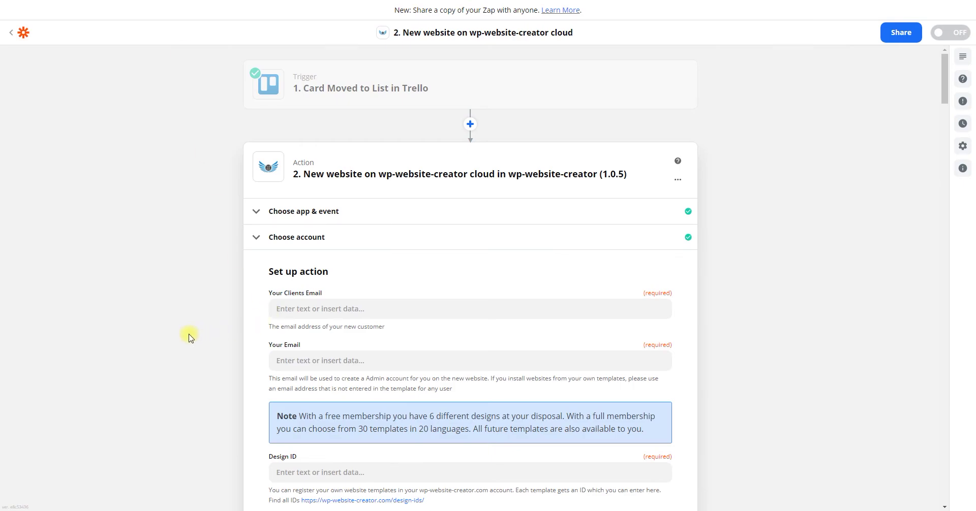
Step: Map Your Clients Email to the Trello card's Email field
{"action": "scroll", "coordinate": [193, 335], "scroll_direction": "down", "scroll_amount": 3}
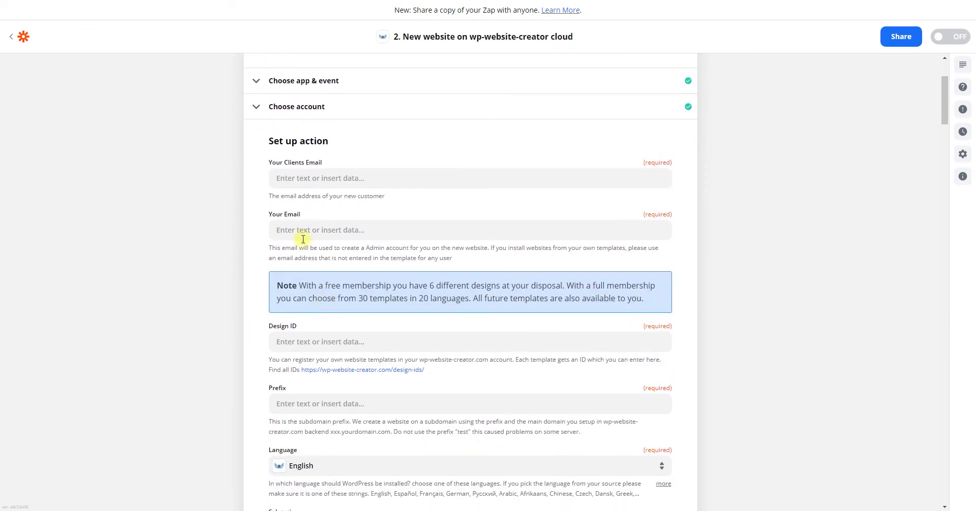
{"action": "scroll", "coordinate": [198, 255], "scroll_direction": "up", "scroll_amount": 1}
{"action": "scroll", "coordinate": [197, 258], "scroll_direction": "up", "scroll_amount": 2}
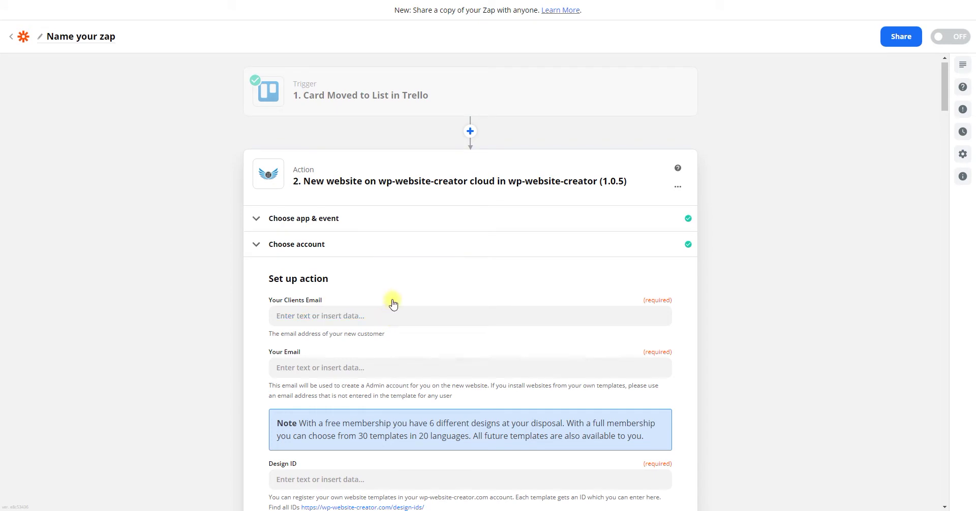
{"action": "mouse_move", "coordinate": [325, 93]}
{"action": "left_click", "coordinate": [303, 317]}
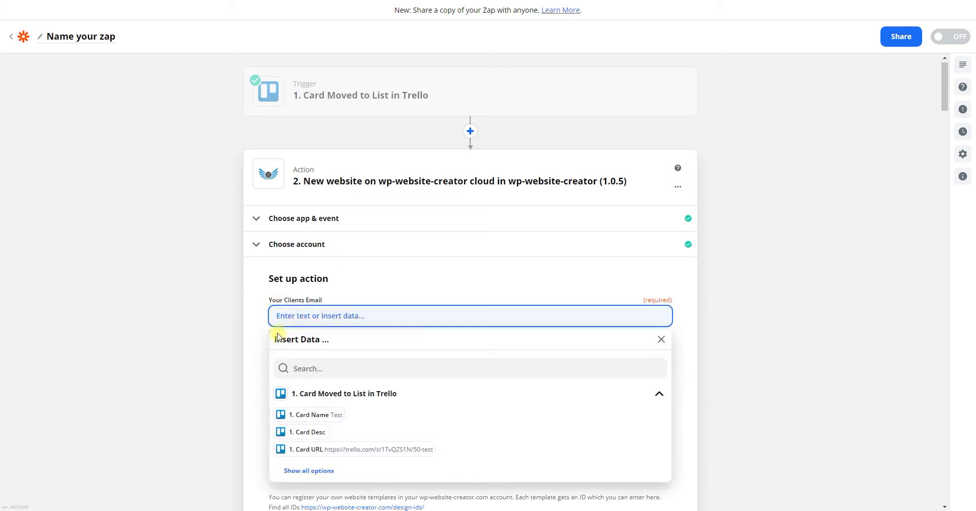
{"action": "scroll", "coordinate": [310, 437], "scroll_direction": "down", "scroll_amount": 2}
{"action": "left_click", "coordinate": [301, 402]}
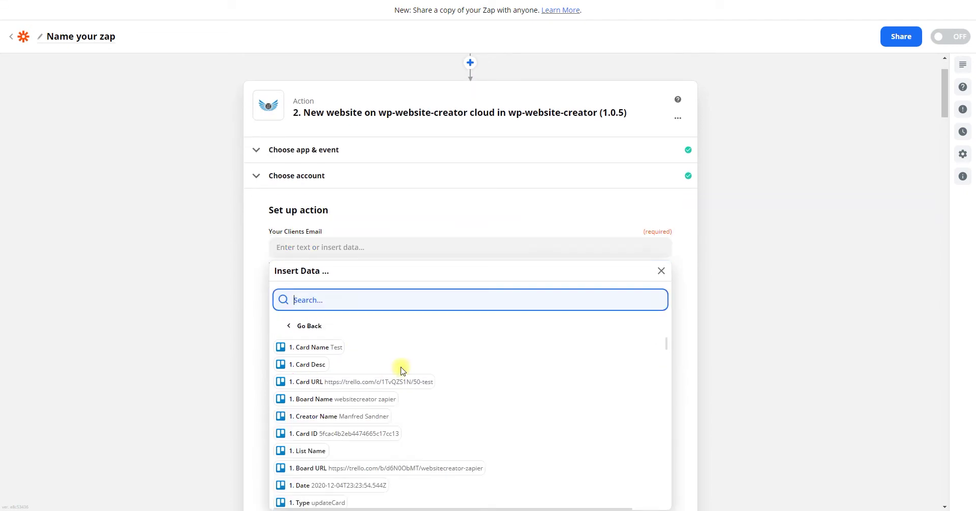
{"action": "scroll", "coordinate": [349, 193], "scroll_direction": "down", "scroll_amount": 6}
{"action": "scroll", "coordinate": [348, 195], "scroll_direction": "down", "scroll_amount": 2}
{"action": "scroll", "coordinate": [347, 195], "scroll_direction": "up", "scroll_amount": 1}
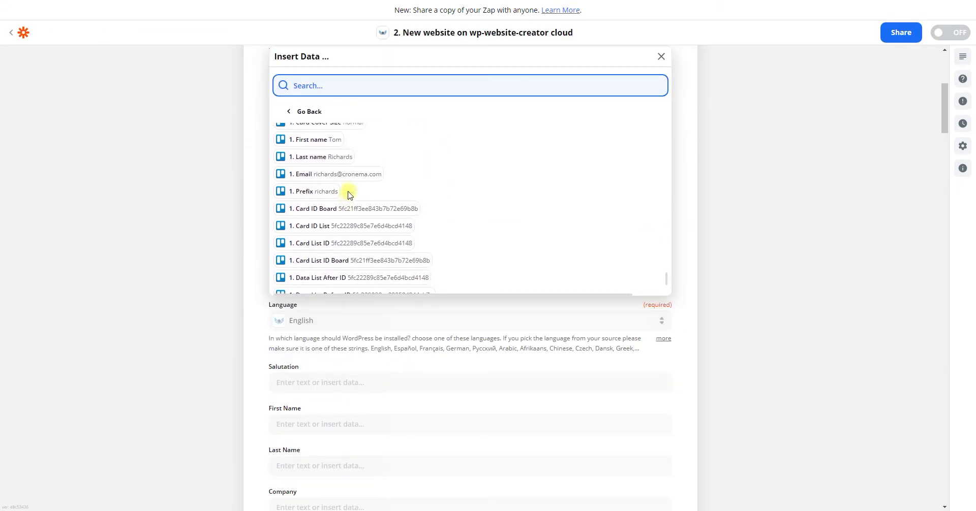
{"action": "left_click", "coordinate": [340, 201]}
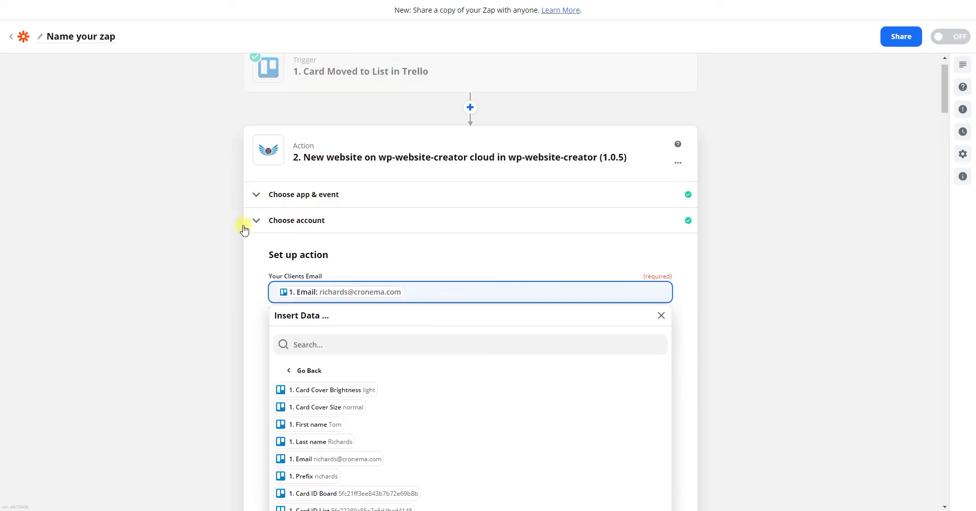
{"action": "left_click", "coordinate": [262, 344]}
Step: Paste your own email address into Your Email and select the Design ID field
{"action": "scroll", "coordinate": [248, 359], "scroll_direction": "down", "scroll_amount": 1}
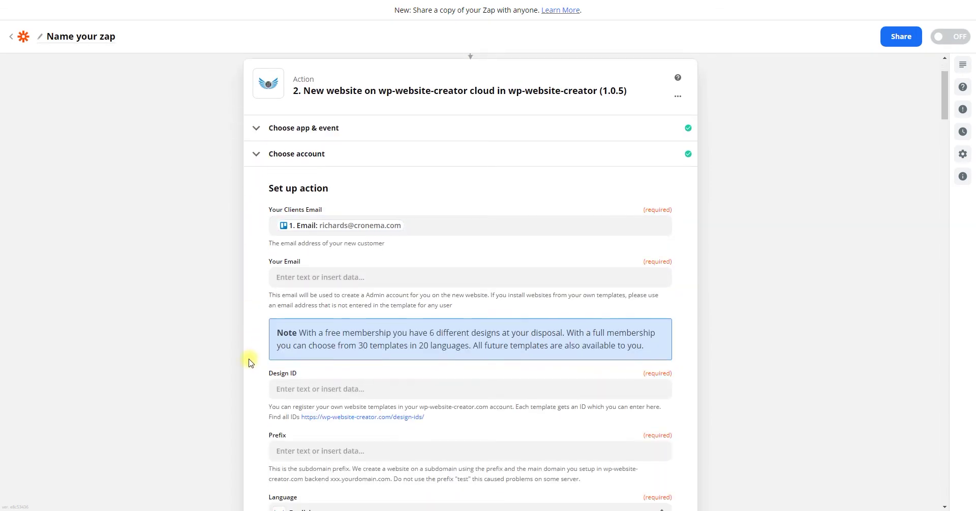
{"action": "left_click", "coordinate": [314, 274]}
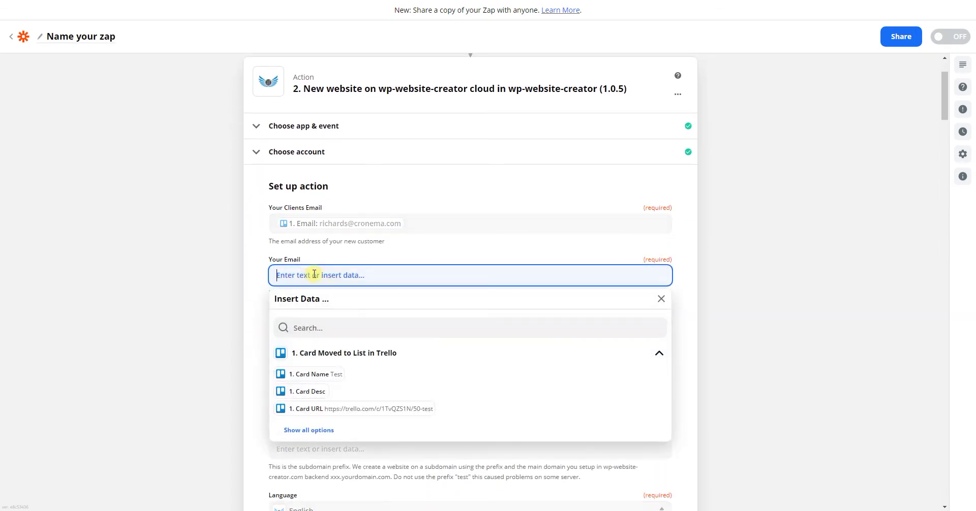
{"action": "key", "text": "ctrl+v"}
{"action": "scroll", "coordinate": [306, 371], "scroll_direction": "down", "scroll_amount": 1}
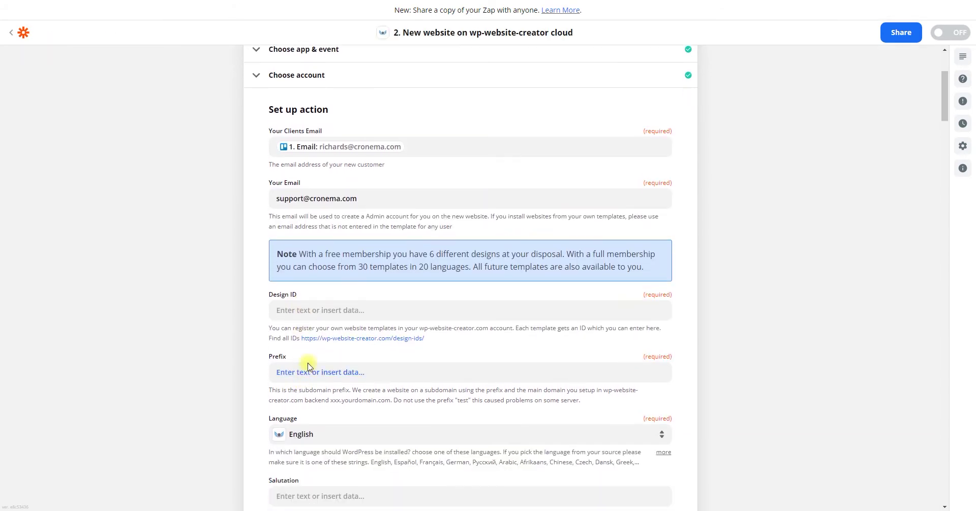
{"action": "left_click", "coordinate": [327, 311]}
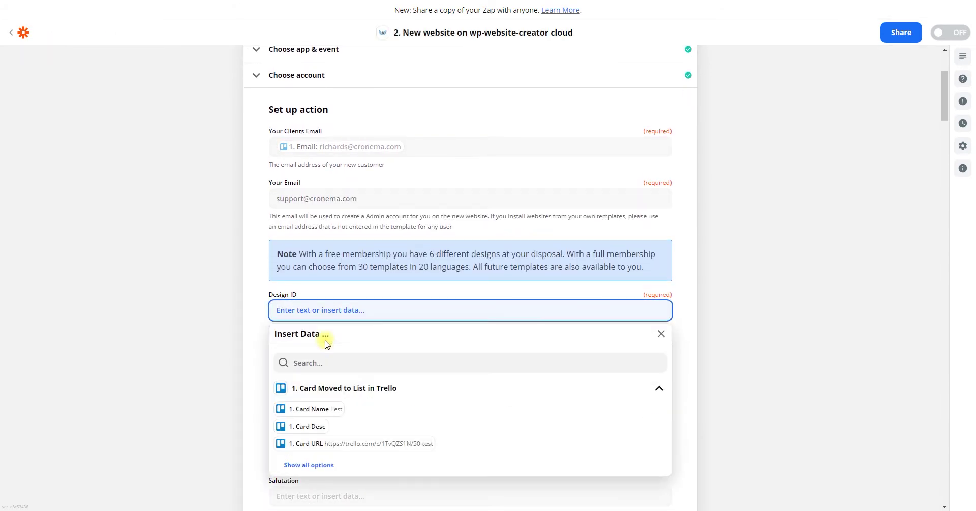
{"action": "left_click", "coordinate": [255, 333]}
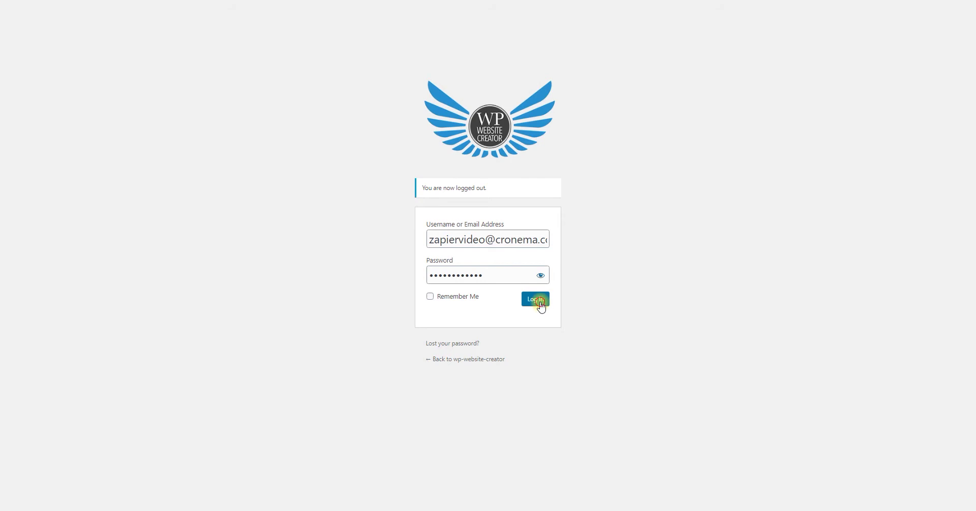
Step: Log in to wp-website-creator and browse the available themes list
{"action": "left_click", "coordinate": [538, 301]}
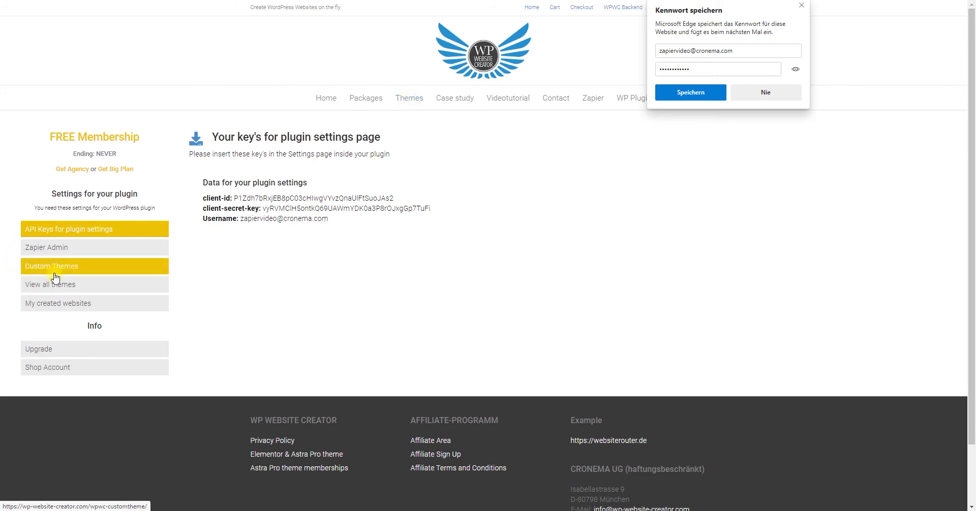
{"action": "left_click", "coordinate": [399, 96]}
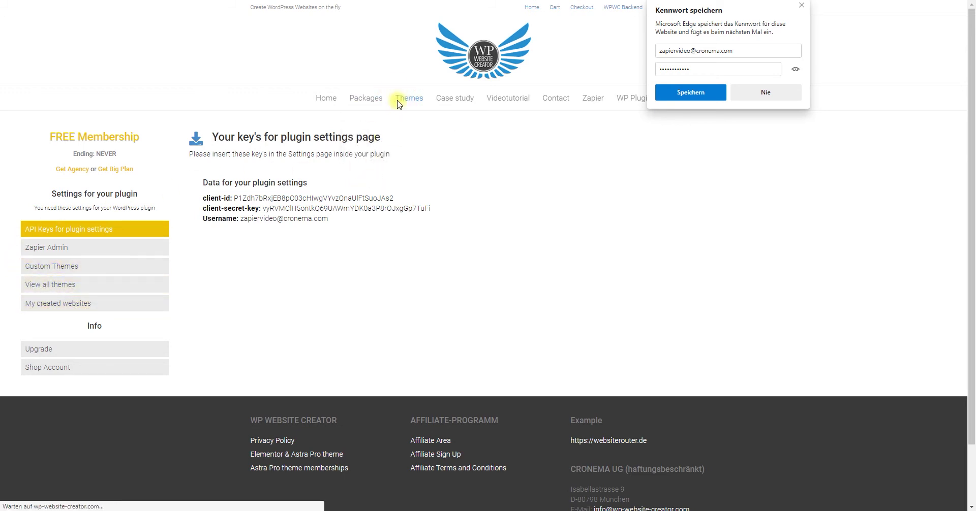
{"action": "left_click", "coordinate": [801, 6]}
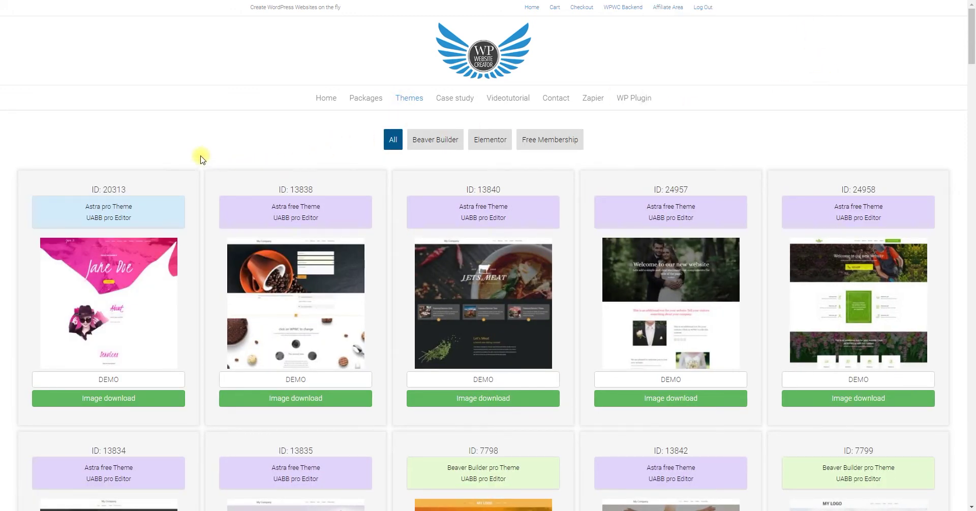
Step: Filter to Free Membership themes and paste theme ID 29189 into Zapier's Design ID
{"action": "left_click", "coordinate": [574, 138]}
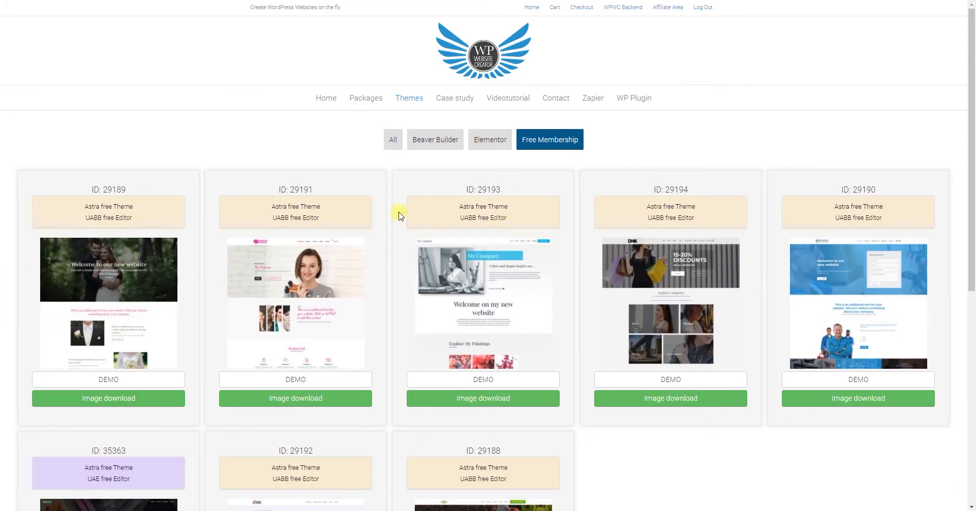
{"action": "double_click", "coordinate": [112, 191]}
{"action": "key", "text": "ctrl+c"}
{"action": "key", "text": "alt+Tab"}
{"action": "left_click", "coordinate": [331, 305]}
{"action": "key", "text": "ctrl+v"}
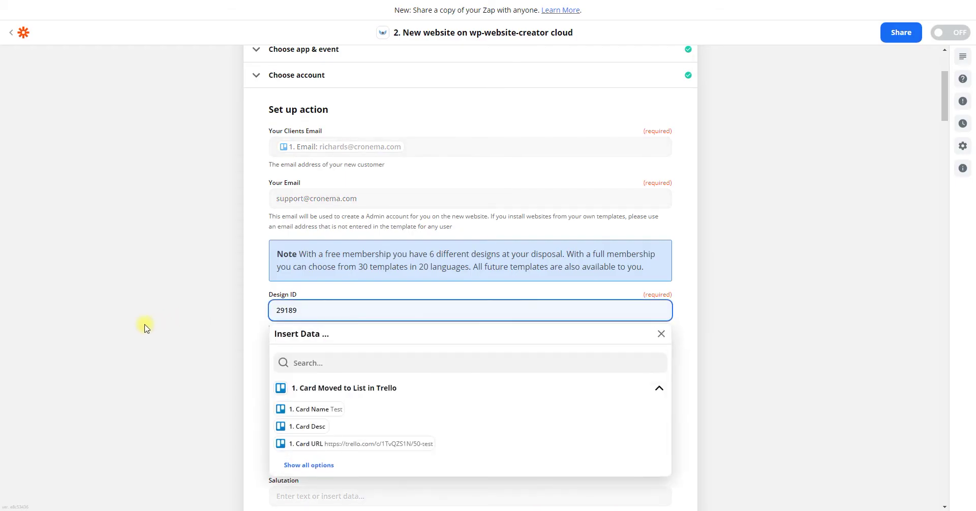
Step: Map the Prefix field to the Trello card's '1. Prefix' value
{"action": "left_click", "coordinate": [145, 328]}
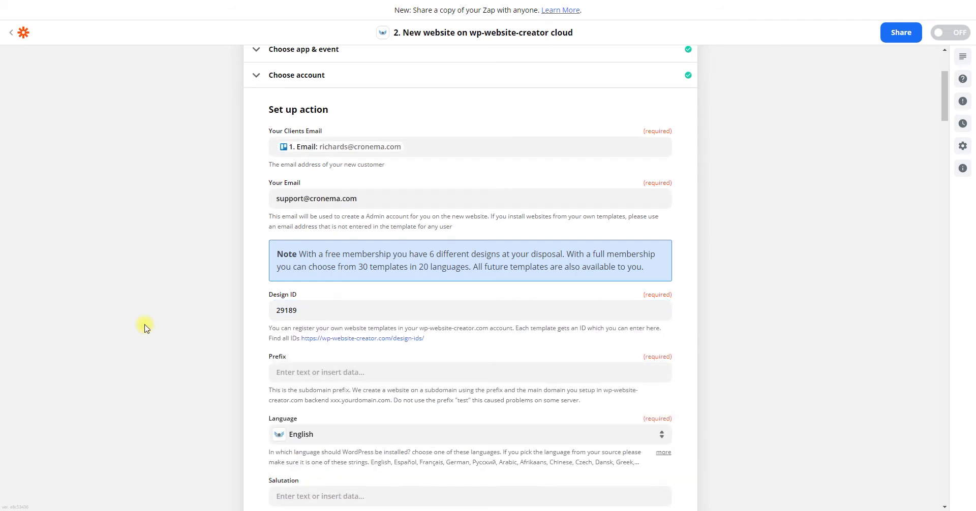
{"action": "left_click", "coordinate": [285, 372]}
{"action": "scroll", "coordinate": [224, 445], "scroll_direction": "down", "scroll_amount": 1}
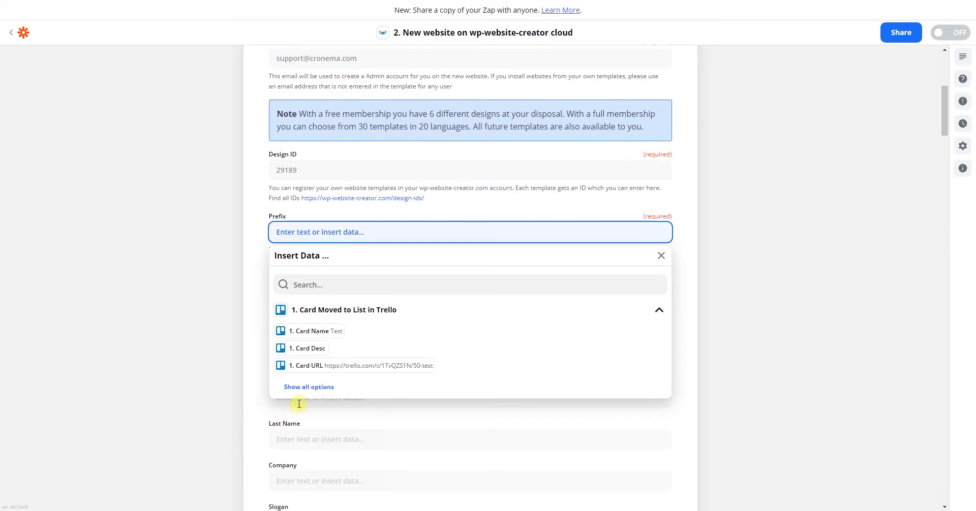
{"action": "left_click", "coordinate": [306, 389]}
{"action": "scroll", "coordinate": [417, 381], "scroll_direction": "down", "scroll_amount": 3}
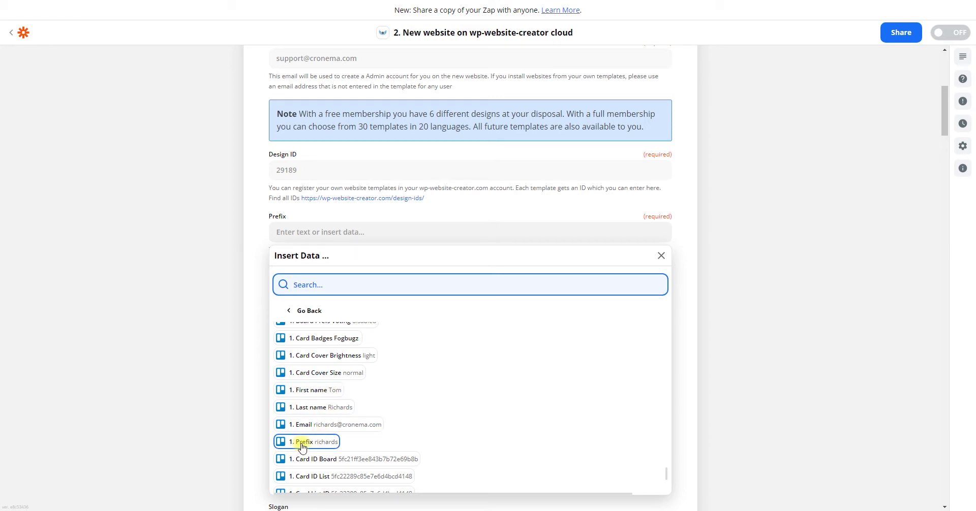
{"action": "left_click", "coordinate": [302, 444]}
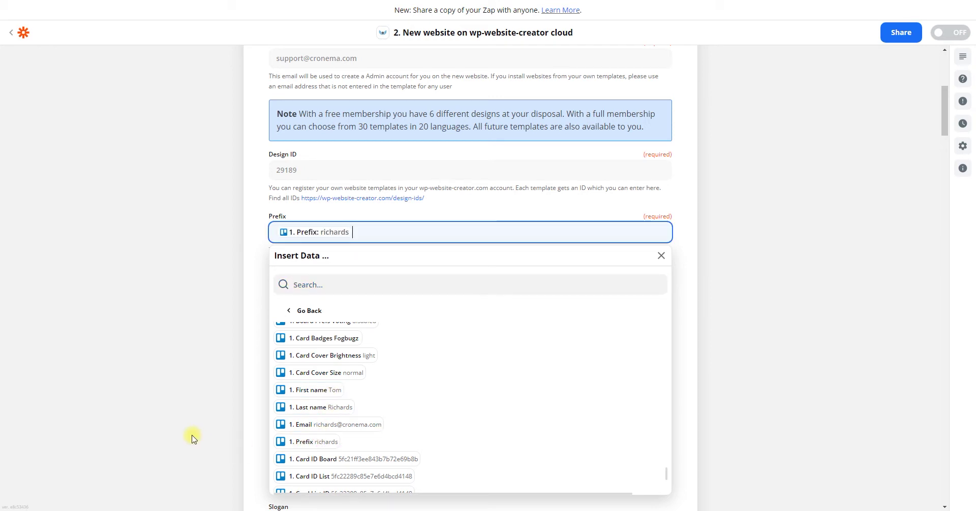
{"action": "left_click", "coordinate": [183, 304]}
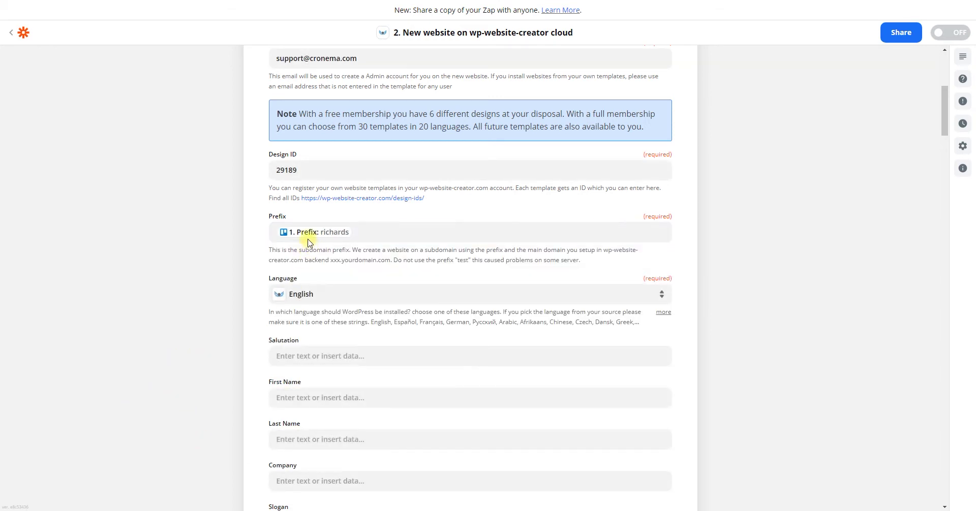
Step: Keep English as the website language after toggling the Custom option off again
{"action": "left_click", "coordinate": [441, 294]}
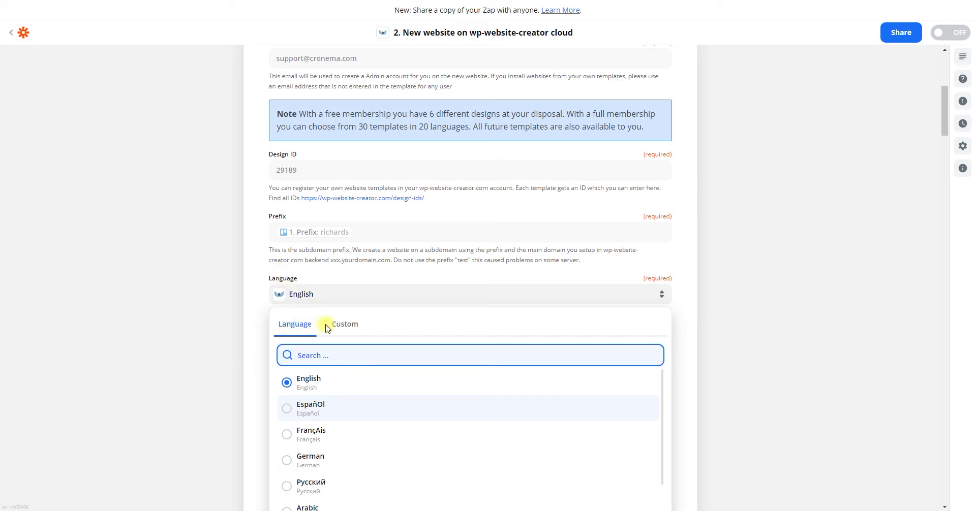
{"action": "left_click", "coordinate": [347, 324]}
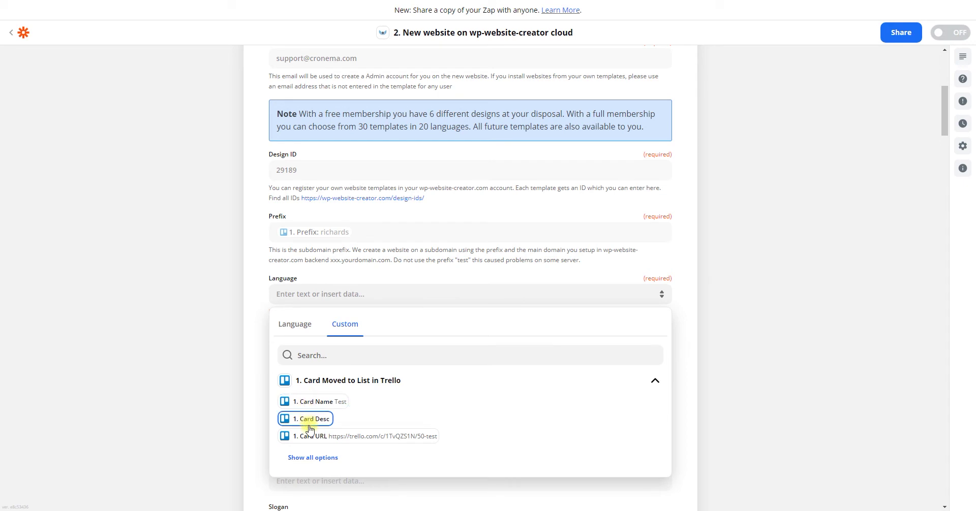
{"action": "left_click", "coordinate": [301, 328]}
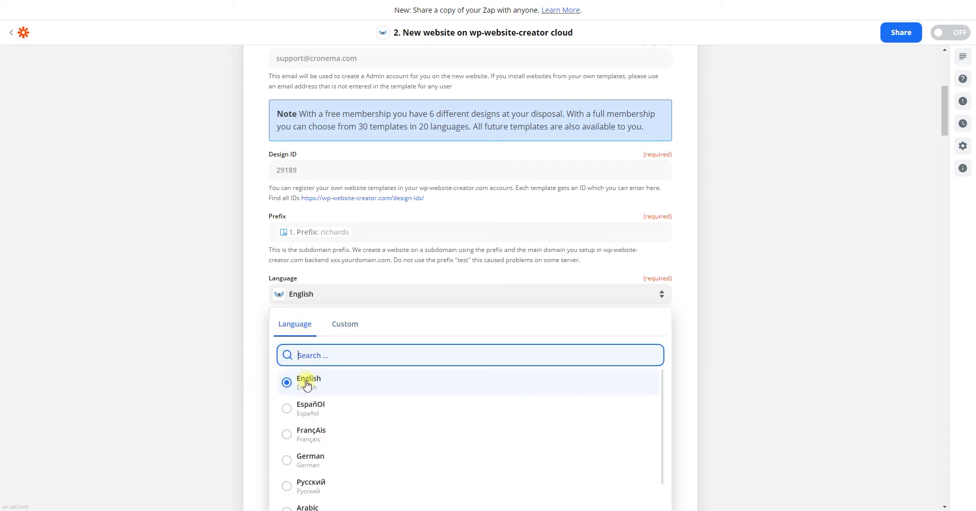
{"action": "scroll", "coordinate": [309, 468], "scroll_direction": "down", "scroll_amount": 1}
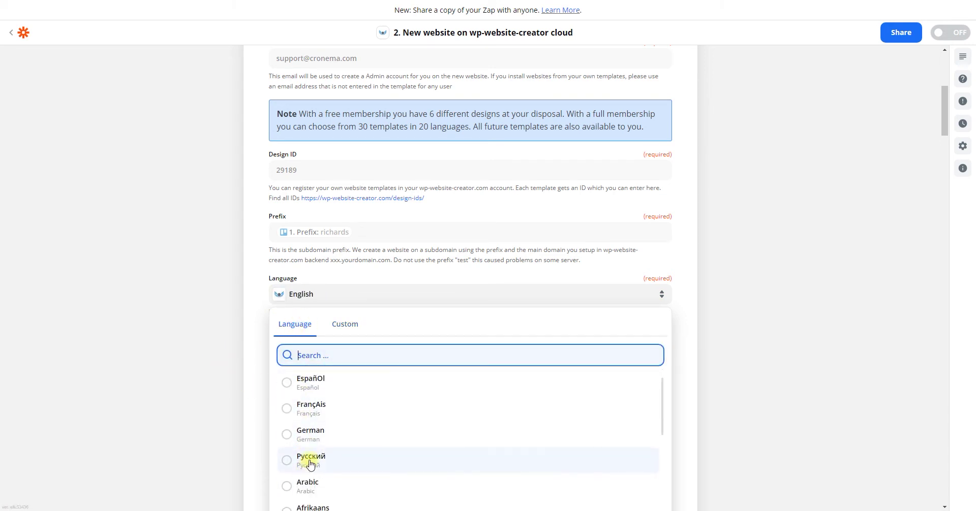
{"action": "scroll", "coordinate": [312, 458], "scroll_direction": "up", "scroll_amount": 1}
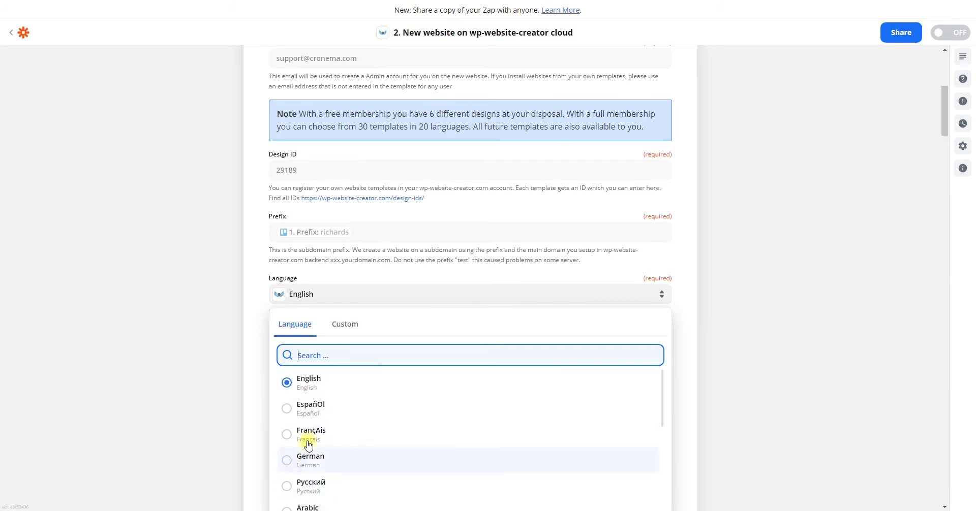
{"action": "left_click", "coordinate": [299, 381]}
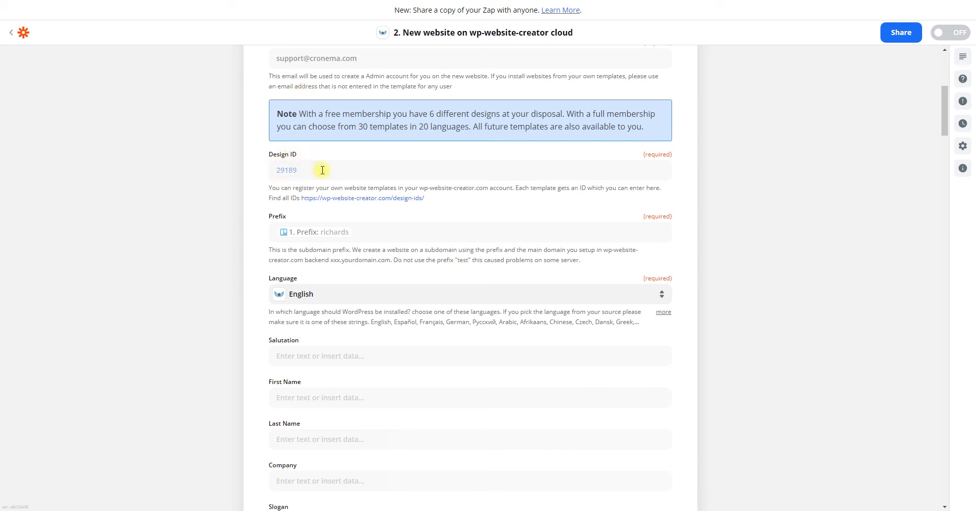
{"action": "left_click", "coordinate": [112, 4]}
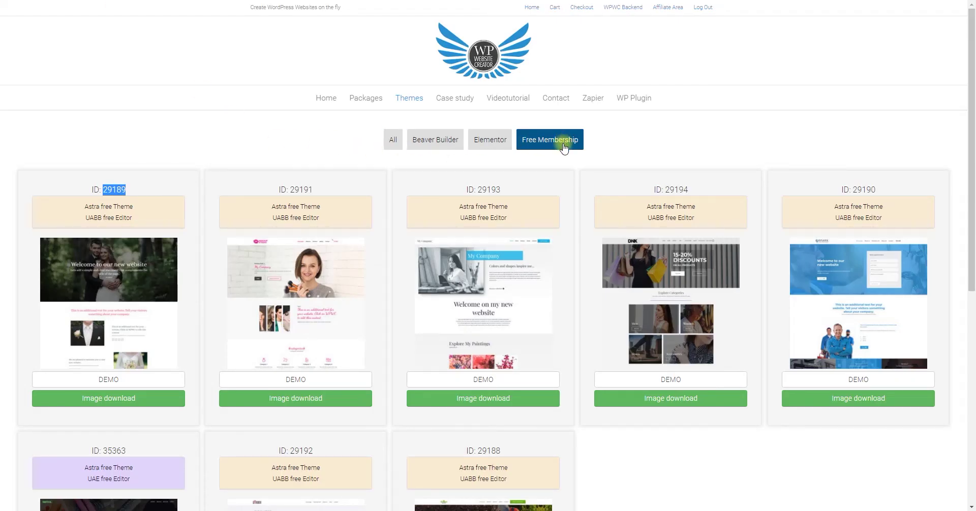
{"action": "left_click", "coordinate": [429, 144]}
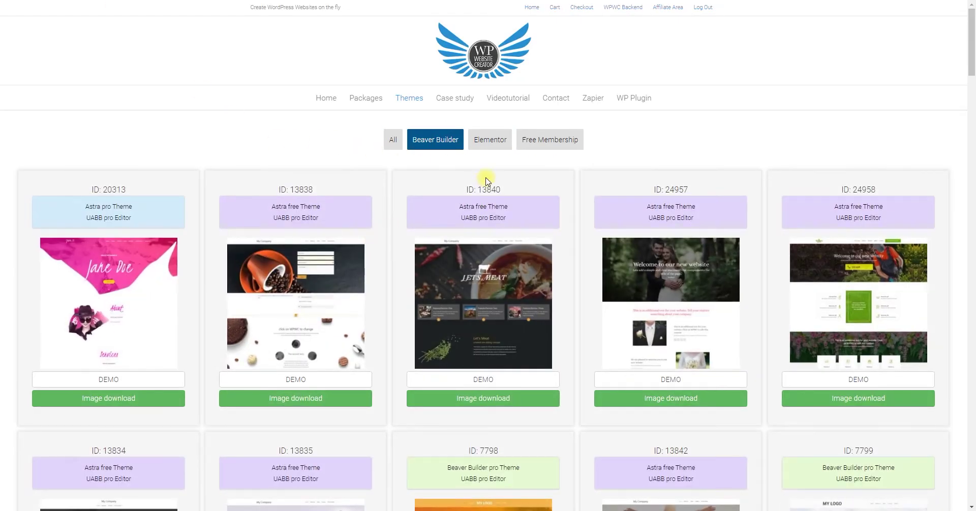
{"action": "scroll", "coordinate": [486, 182], "scroll_direction": "down", "scroll_amount": 20}
{"action": "scroll", "coordinate": [507, 271], "scroll_direction": "down", "scroll_amount": 8}
{"action": "scroll", "coordinate": [503, 271], "scroll_direction": "up", "scroll_amount": 20}
{"action": "scroll", "coordinate": [501, 267], "scroll_direction": "up", "scroll_amount": 15}
{"action": "key", "text": "alt+Tab"}
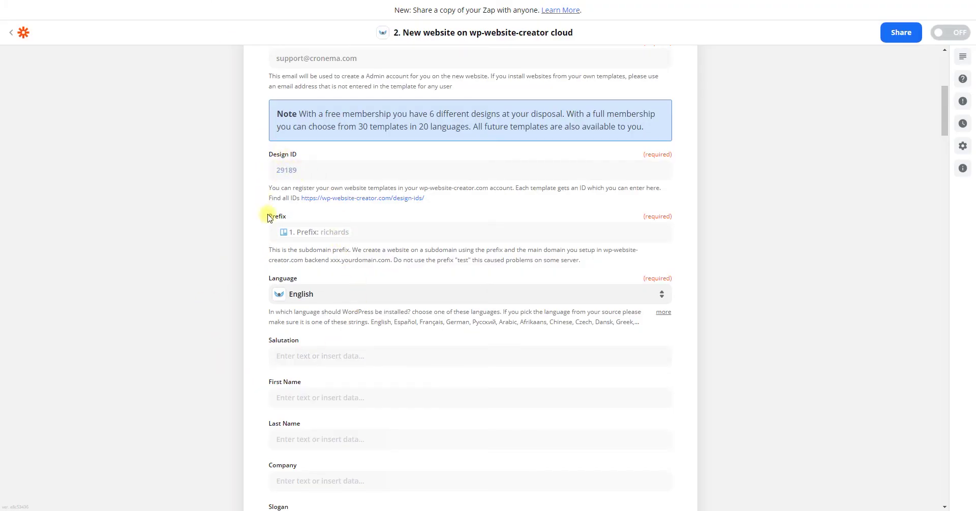
Step: Map the action's First Name field to data from the Trello card and finish the setup
{"action": "scroll", "coordinate": [344, 377], "scroll_direction": "down", "scroll_amount": 7}
{"action": "scroll", "coordinate": [338, 284], "scroll_direction": "up", "scroll_amount": 3}
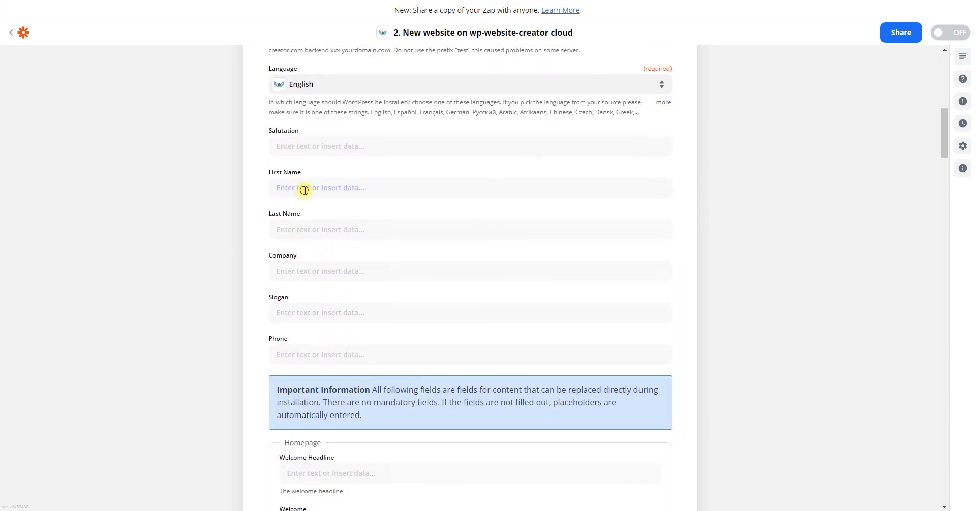
{"action": "left_click", "coordinate": [305, 190]}
{"action": "scroll", "coordinate": [345, 260], "scroll_direction": "down", "scroll_amount": 1}
{"action": "left_click", "coordinate": [330, 273]}
{"action": "scroll", "coordinate": [363, 262], "scroll_direction": "down", "scroll_amount": 3}
{"action": "scroll", "coordinate": [365, 270], "scroll_direction": "down", "scroll_amount": 3}
{"action": "scroll", "coordinate": [163, 350], "scroll_direction": "down", "scroll_amount": 15}
{"action": "left_click", "coordinate": [480, 349]}
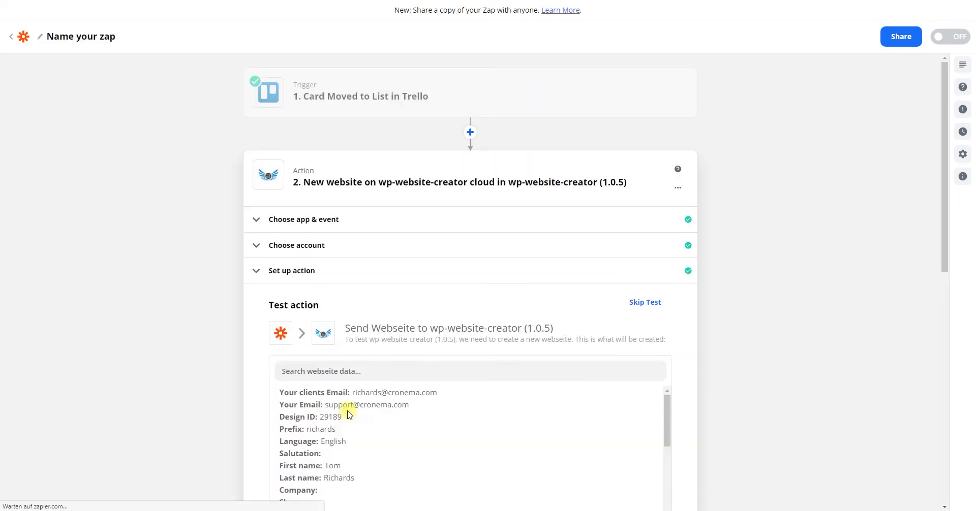
Step: Run the new-website action test and turn the Trello-to-WP Website Creator Zap on
{"action": "scroll", "coordinate": [218, 351], "scroll_direction": "down", "scroll_amount": 8}
{"action": "scroll", "coordinate": [219, 365], "scroll_direction": "down", "scroll_amount": 2}
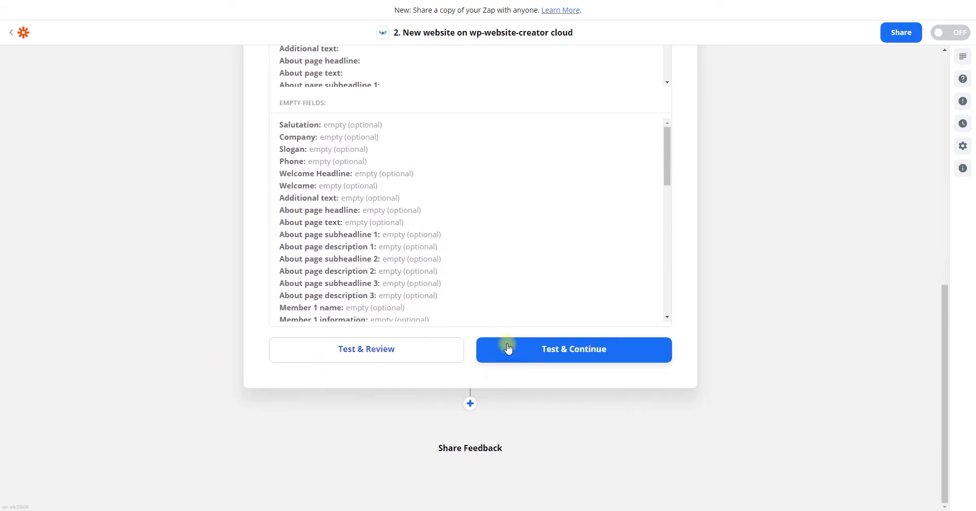
{"action": "left_click", "coordinate": [588, 349]}
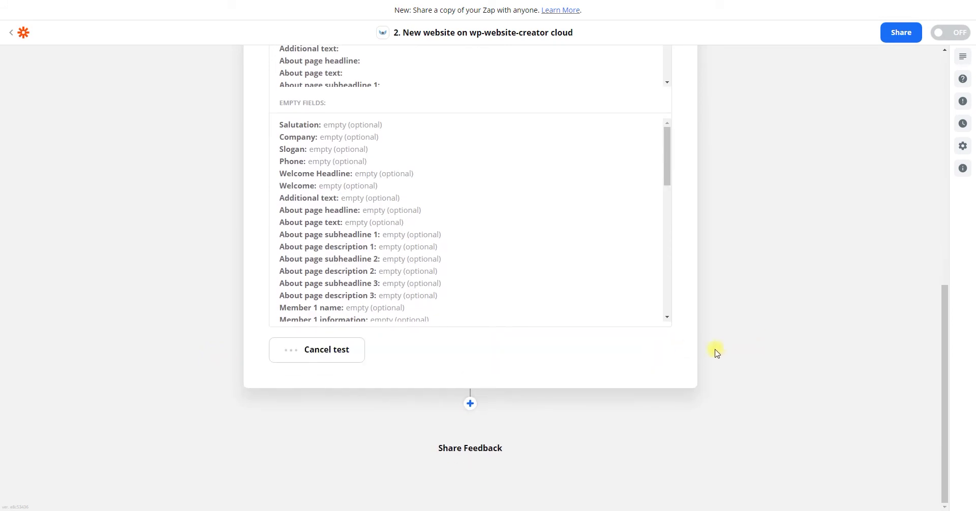
{"action": "left_click", "coordinate": [531, 499]}
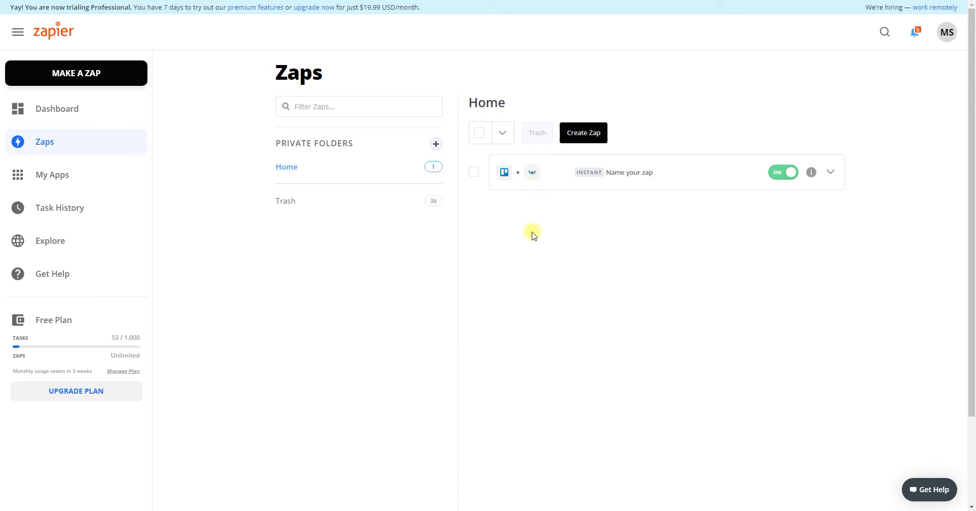
Step: Create a new Zap with wp-website-creator (1.0.5) as trigger app, showing the Get new website data event
{"action": "left_click", "coordinate": [583, 133]}
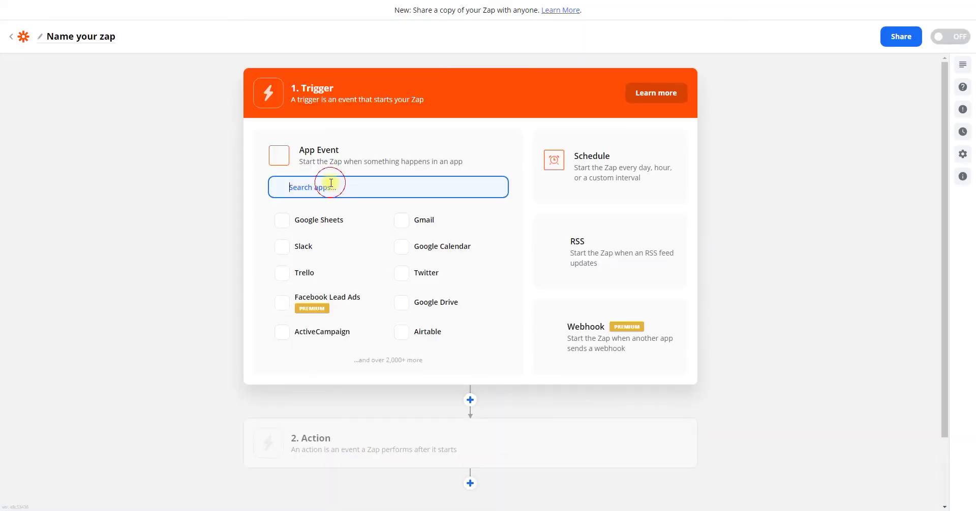
{"action": "type", "text": "wp-website-"}
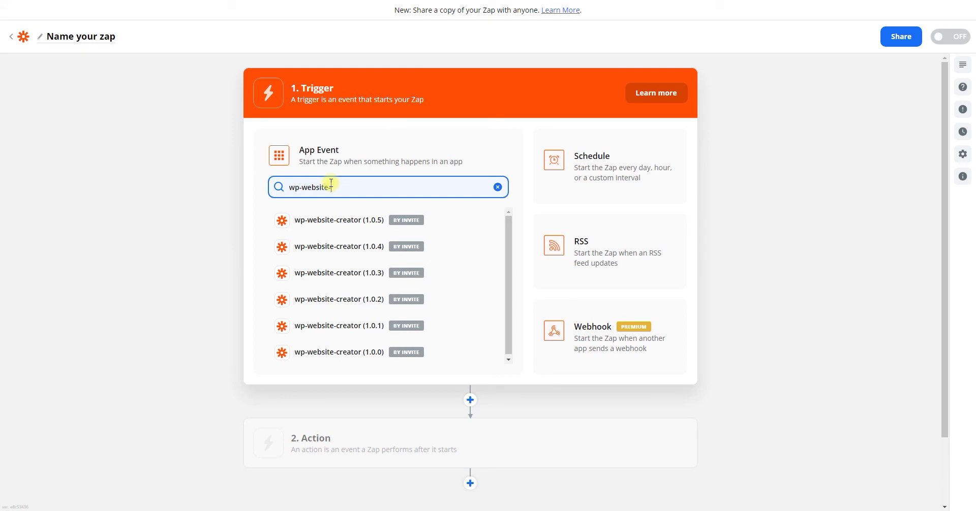
{"action": "left_click", "coordinate": [335, 219]}
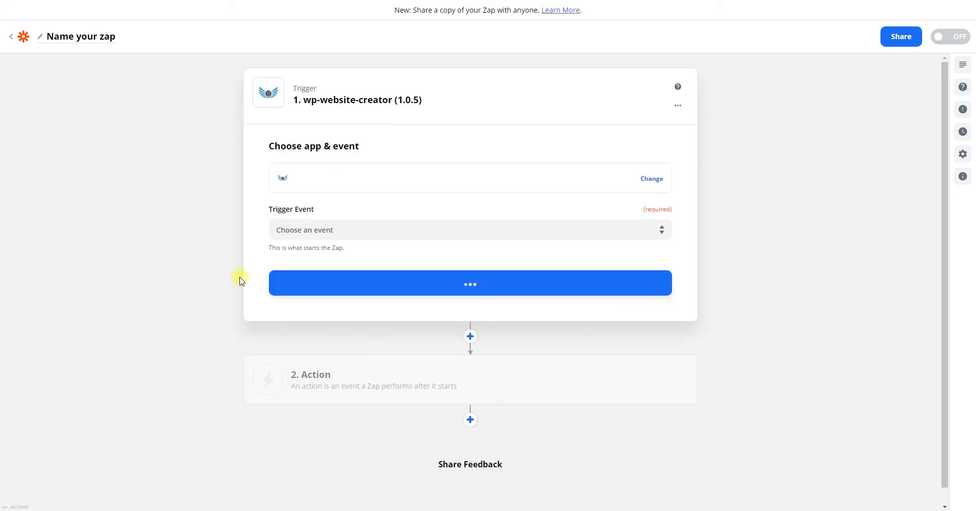
{"action": "left_click", "coordinate": [362, 230]}
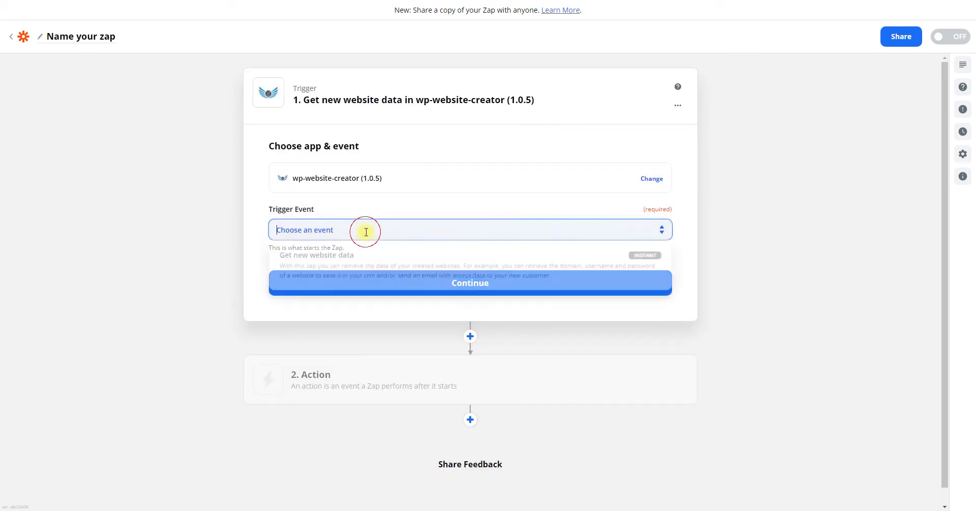
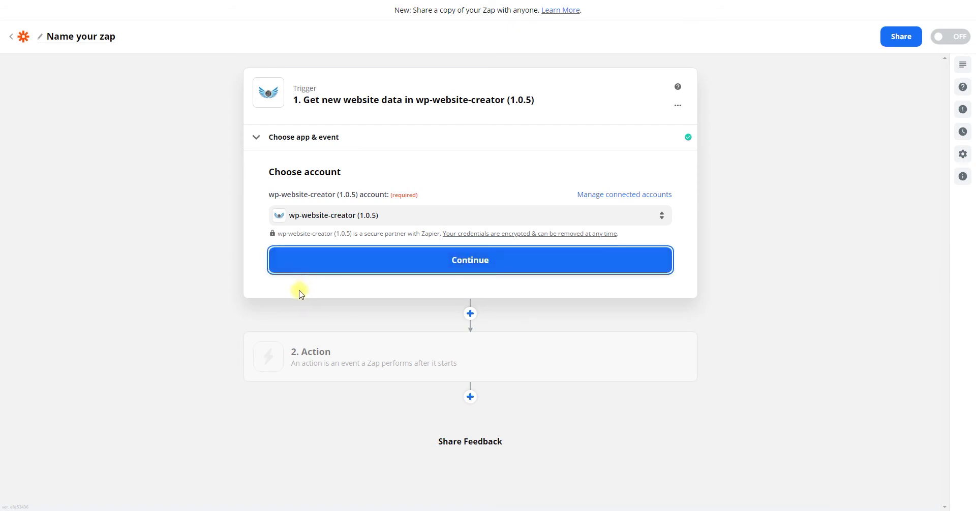
Step: Test the wp-website-creator trigger, review the sample website data, and continue to the action
{"action": "left_click", "coordinate": [476, 375]}
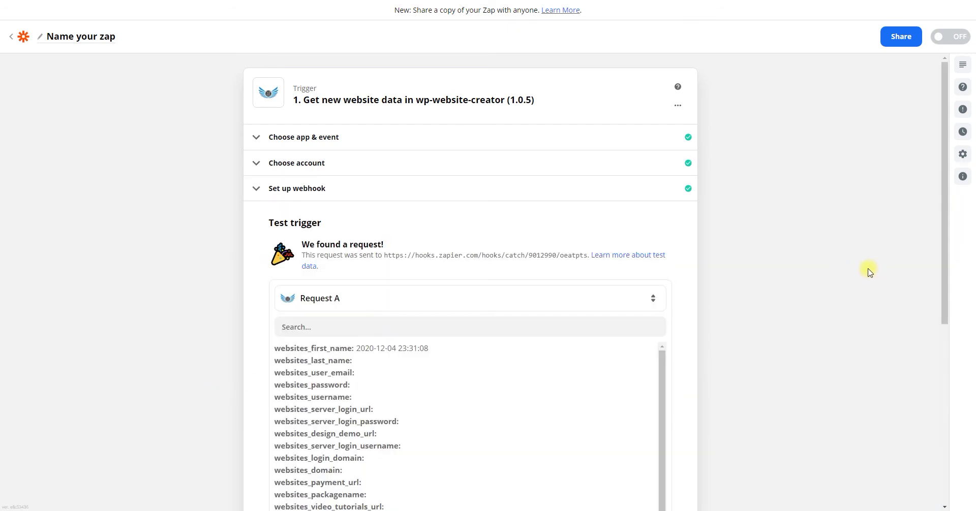
{"action": "scroll", "coordinate": [605, 344], "scroll_direction": "down", "scroll_amount": 2}
{"action": "scroll", "coordinate": [261, 331], "scroll_direction": "down", "scroll_amount": 5}
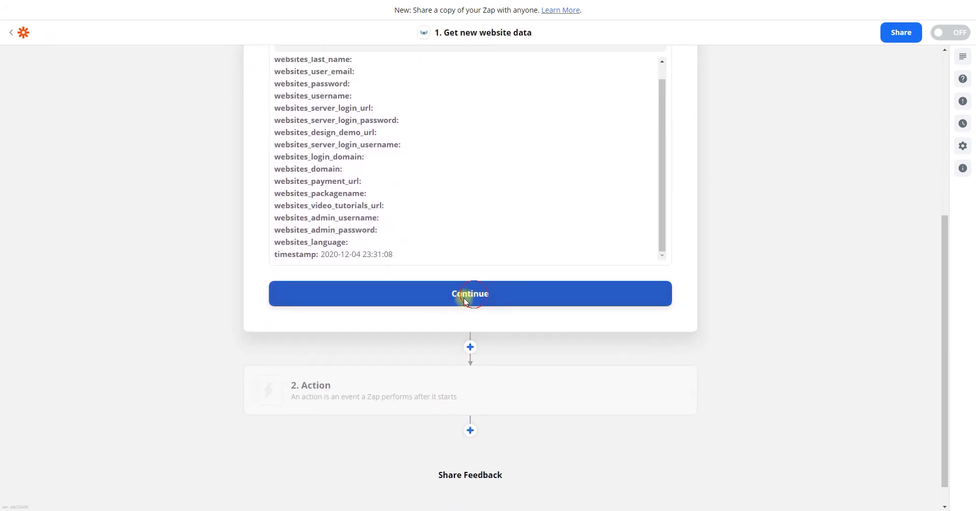
{"action": "left_click", "coordinate": [464, 294]}
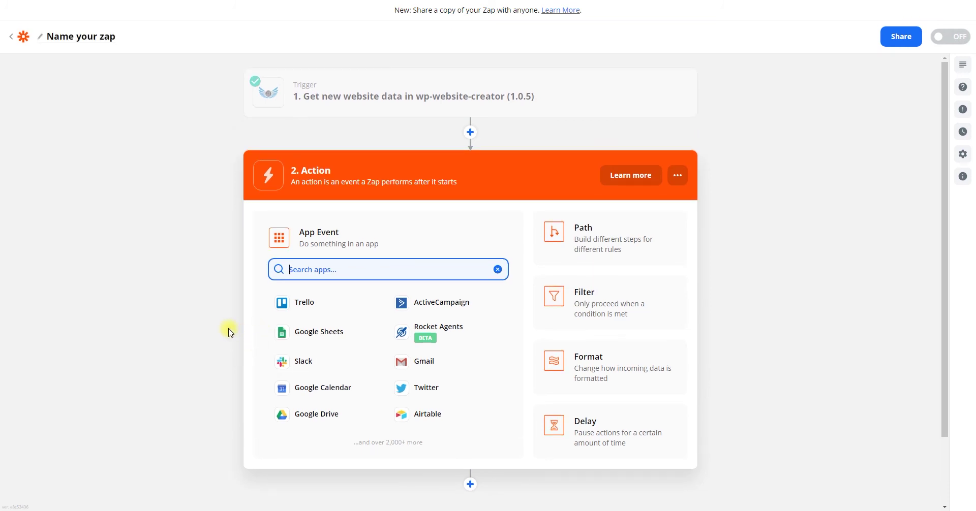
Step: Set the action step to Email by Zapier with the Send Outbound Email event
{"action": "type", "text": "email"}
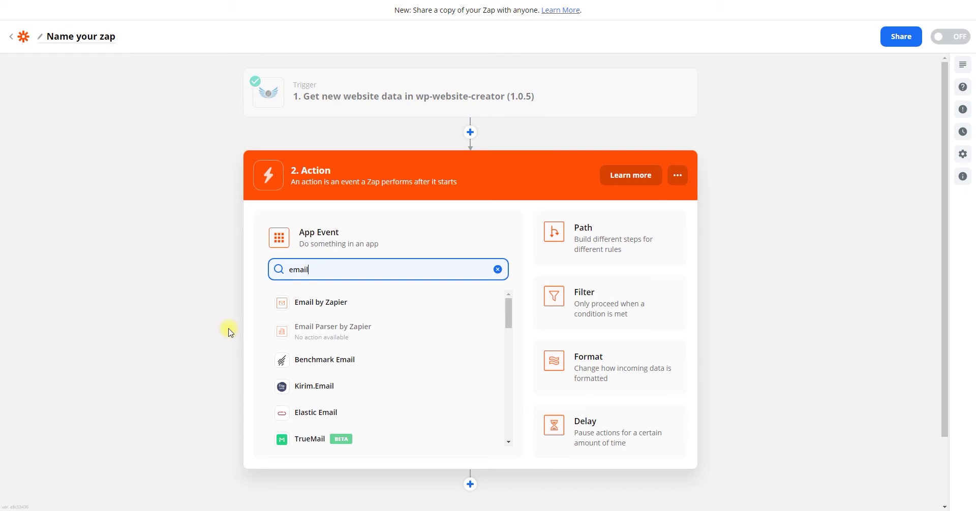
{"action": "left_click", "coordinate": [310, 303]}
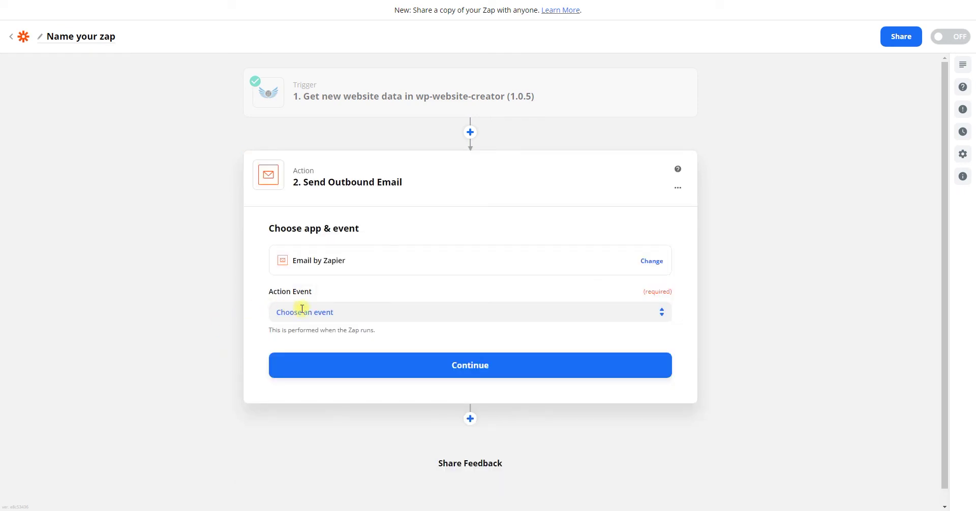
{"action": "left_click", "coordinate": [343, 310]}
{"action": "left_click", "coordinate": [339, 351]}
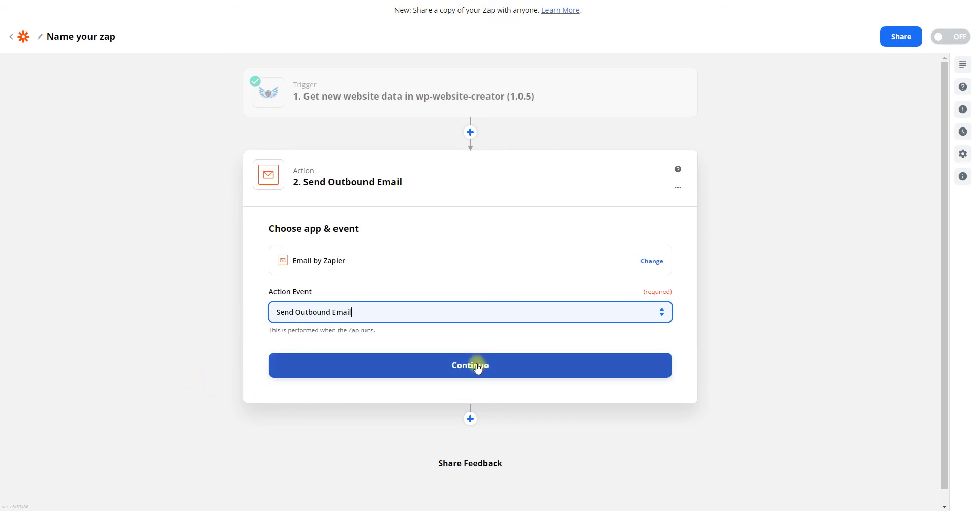
{"action": "left_click", "coordinate": [463, 368]}
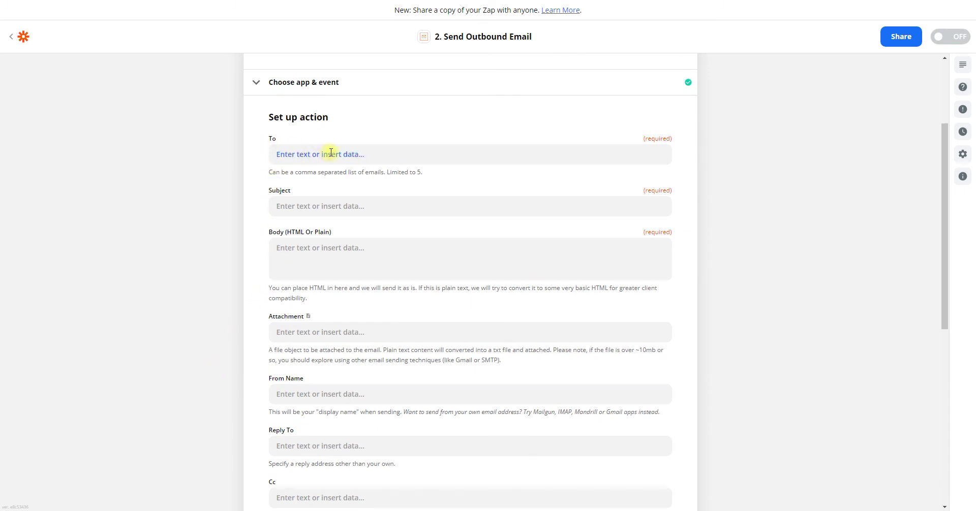
Step: Set the email's To field to the trigger's Customer Email
{"action": "left_click", "coordinate": [361, 153]}
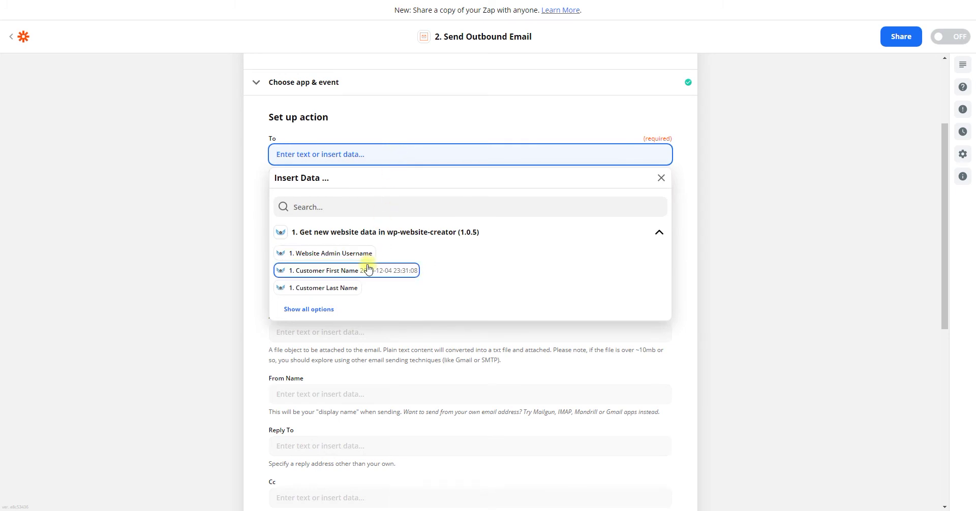
{"action": "left_click", "coordinate": [323, 310]}
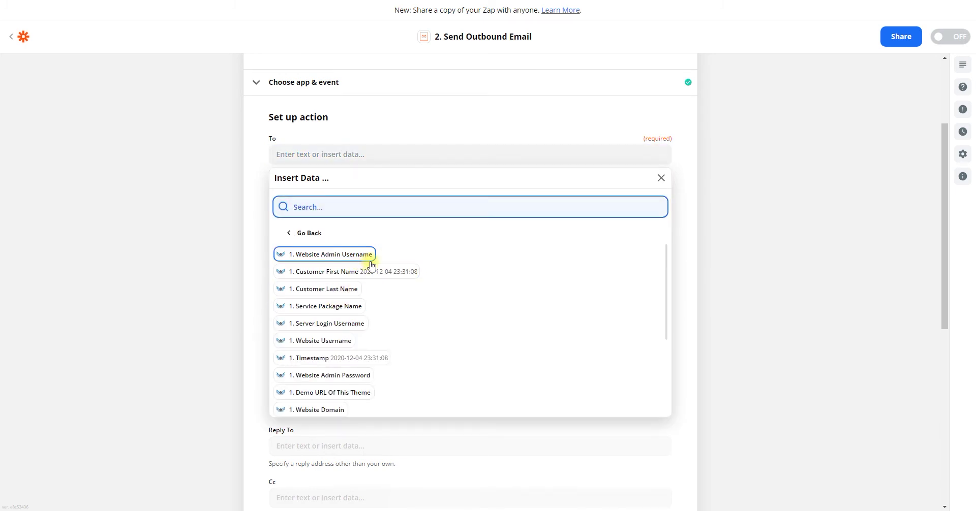
{"action": "scroll", "coordinate": [369, 264], "scroll_direction": "down", "scroll_amount": 3}
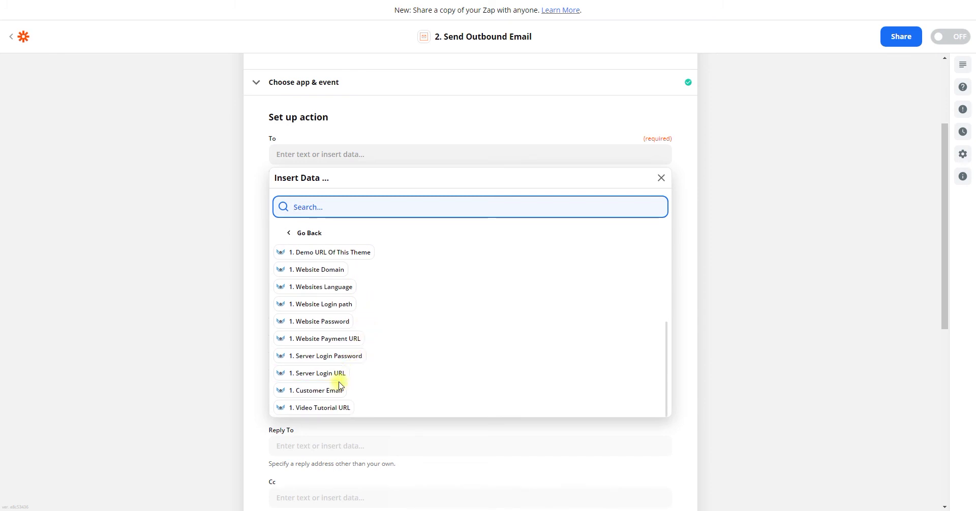
{"action": "left_click", "coordinate": [325, 391]}
{"action": "left_click", "coordinate": [182, 359]}
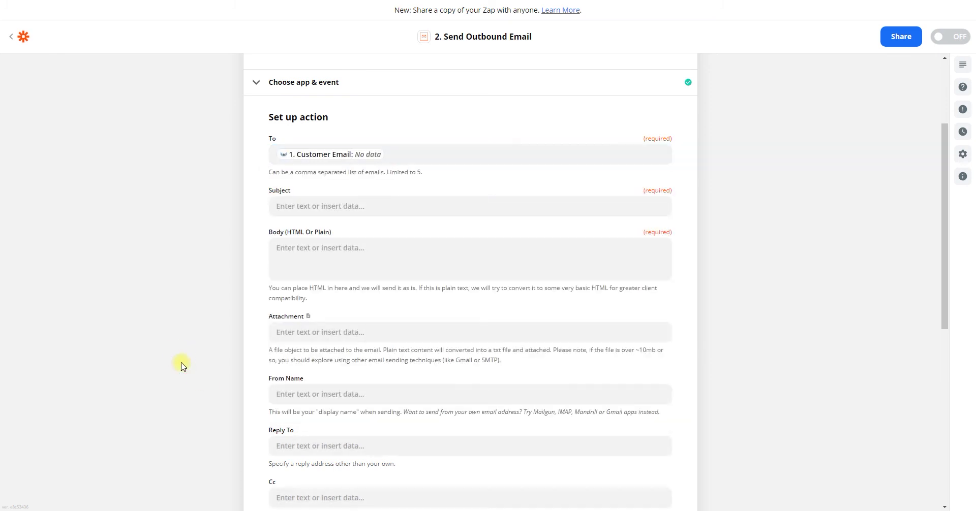
Step: Give the email subject 'Your new website' and a body with login path, username and password
{"action": "left_click", "coordinate": [321, 208]}
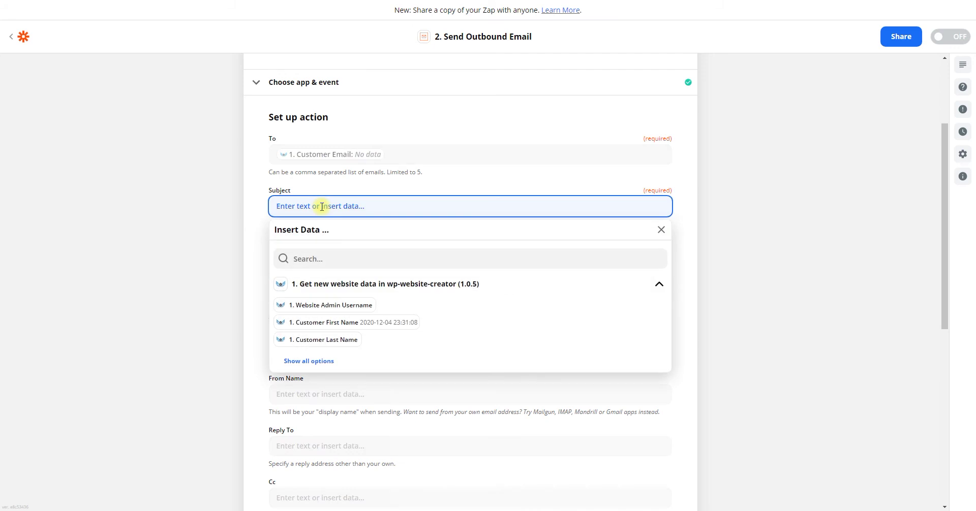
{"action": "type", "text": "Webs"}
{"action": "key", "text": "BackSpace"}
{"action": "type", "text": "Your new website"}
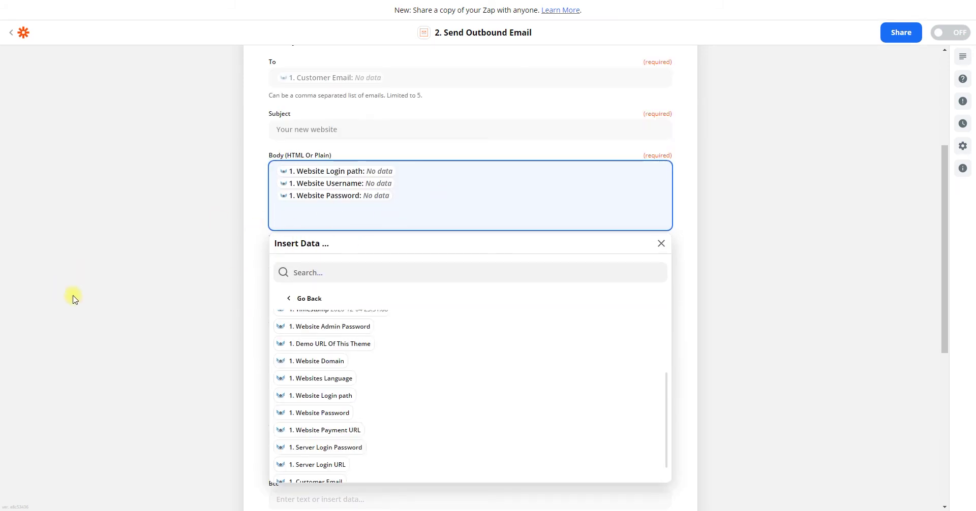
{"action": "left_click", "coordinate": [168, 242]}
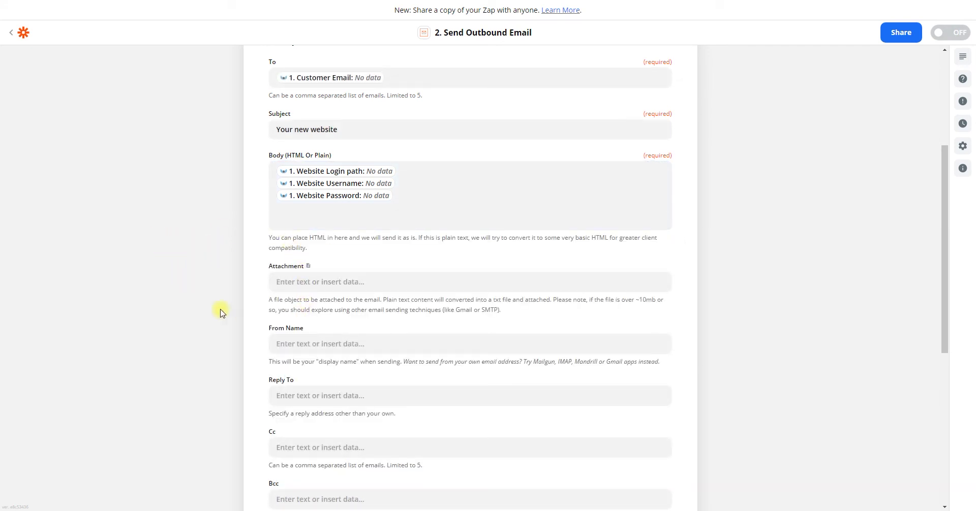
{"action": "scroll", "coordinate": [222, 312], "scroll_direction": "down", "scroll_amount": 6}
{"action": "left_click", "coordinate": [473, 352]}
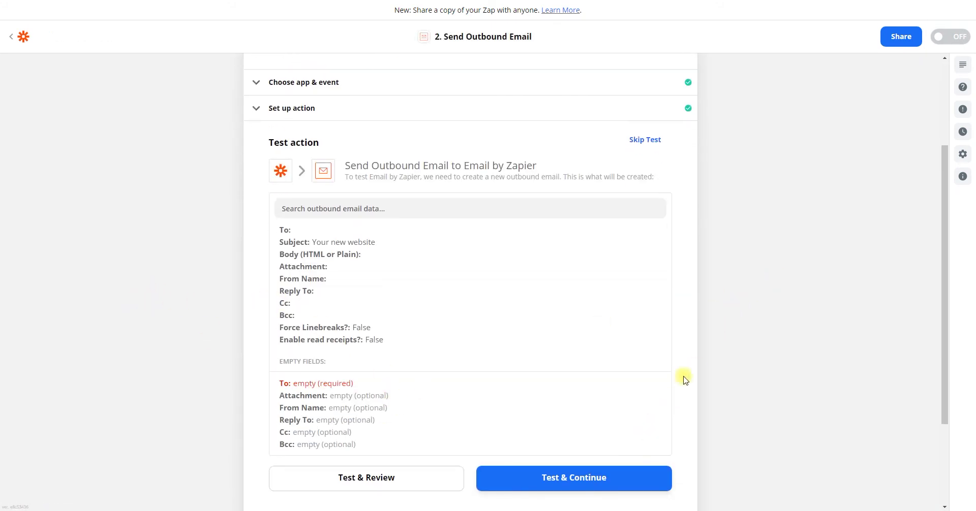
Step: Skip the email test, switch the zap on, and return to the Zaps list
{"action": "left_click", "coordinate": [645, 139]}
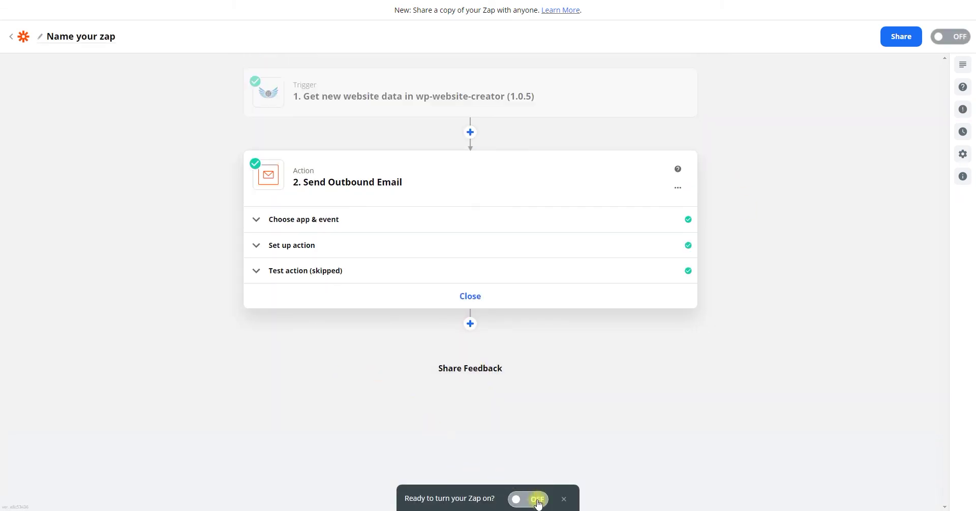
{"action": "left_click", "coordinate": [538, 502]}
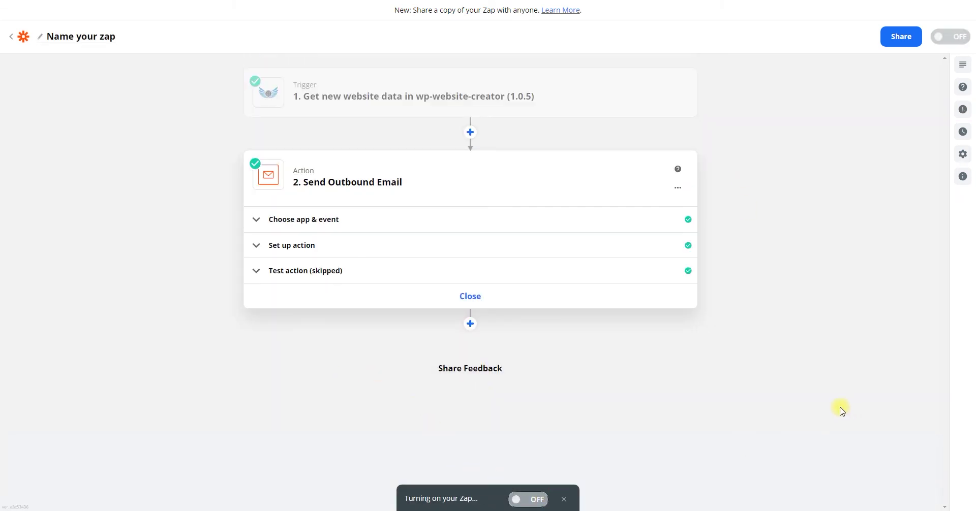
{"action": "left_click", "coordinate": [864, 223]}
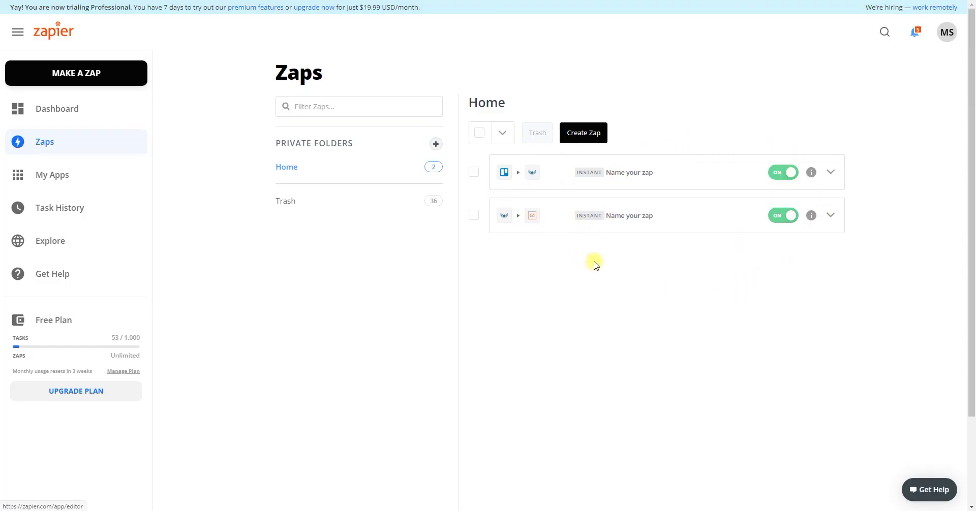
Step: Clear the Trello Card Moved to List trigger's card setting so it fires for Any Card
{"action": "left_click", "coordinate": [667, 176]}
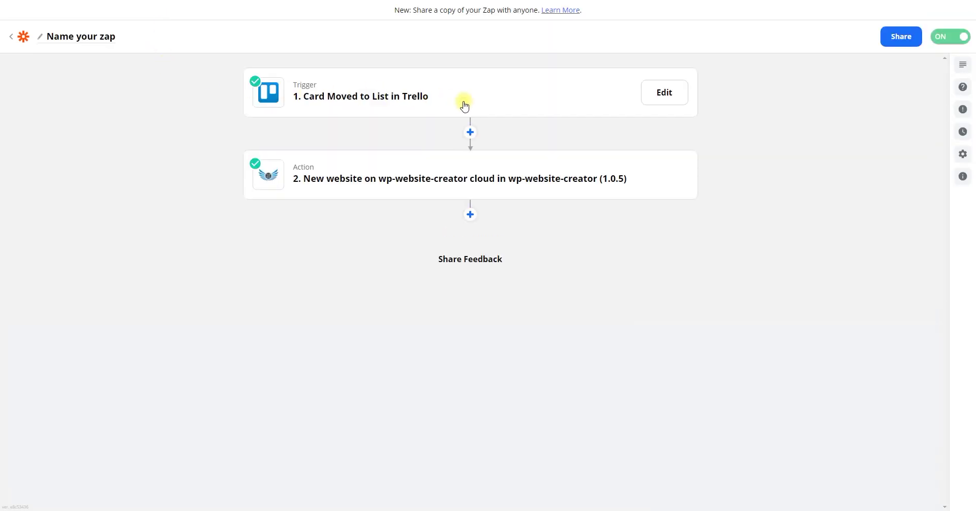
{"action": "left_click", "coordinate": [473, 100]}
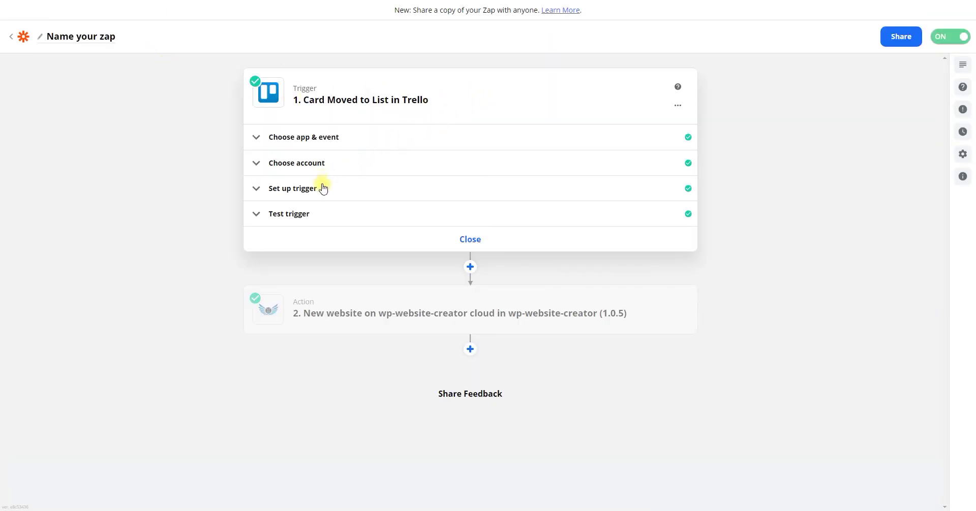
{"action": "left_click", "coordinate": [324, 191]}
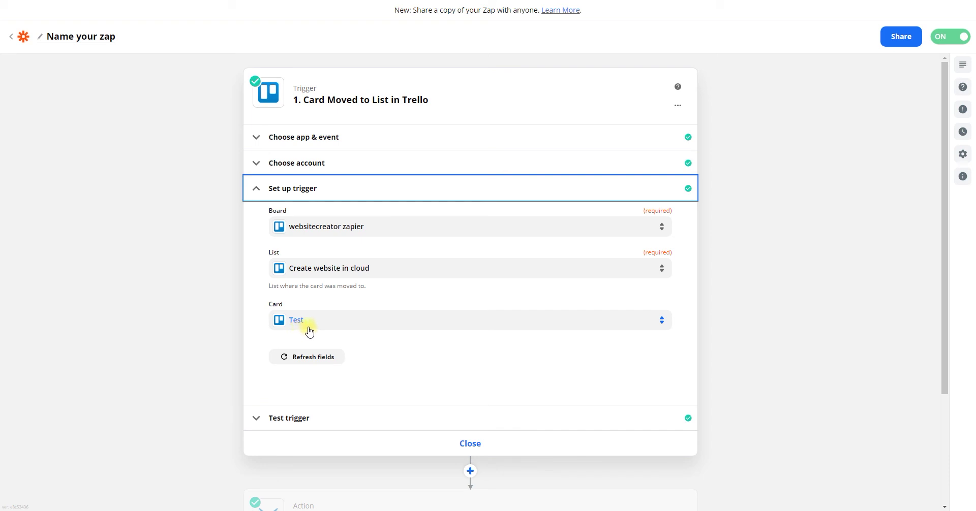
{"action": "left_click", "coordinate": [332, 320]}
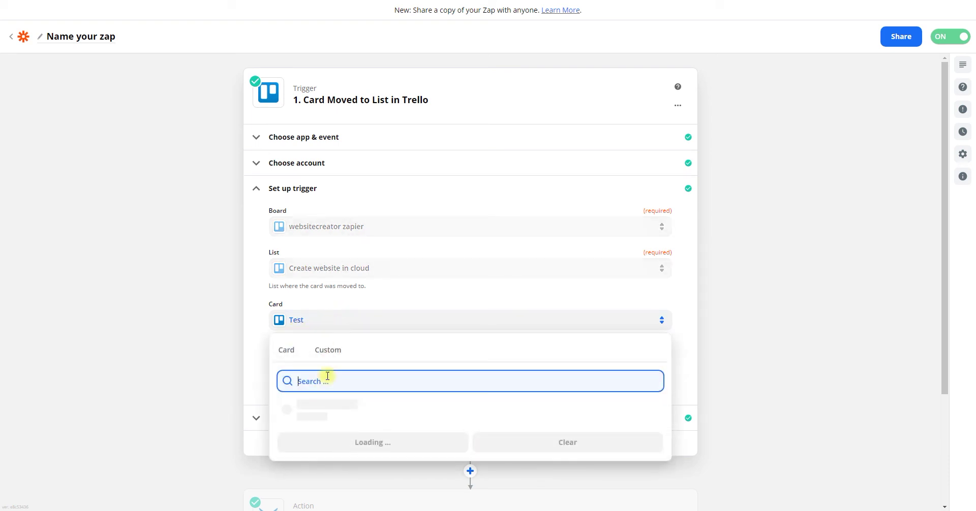
{"action": "left_click", "coordinate": [548, 435]}
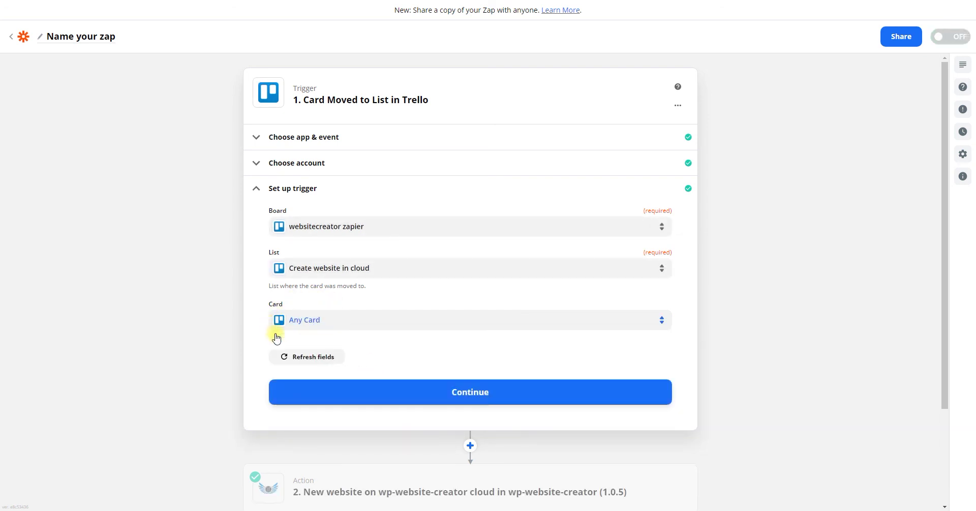
{"action": "left_click", "coordinate": [468, 392]}
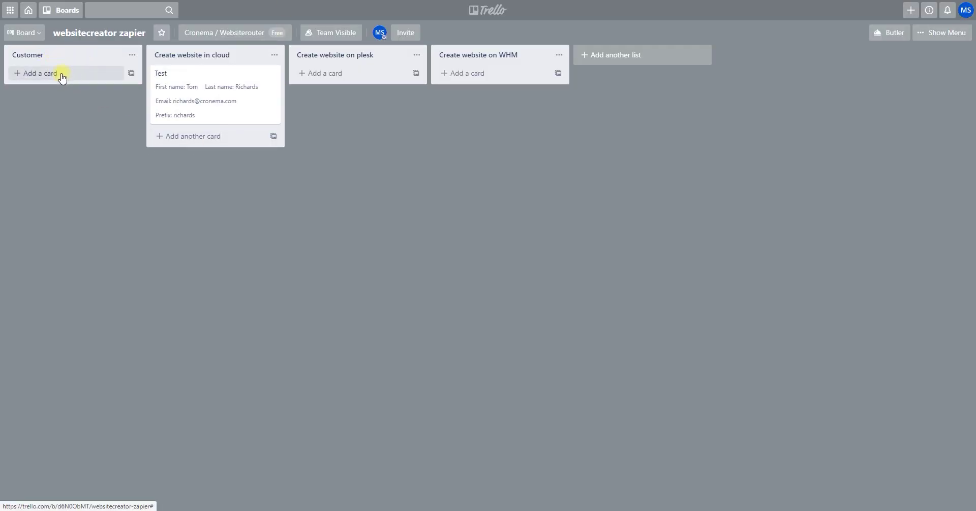
Step: Add a new card to the Customer list and fill in the customer's first and last name
{"action": "left_click", "coordinate": [62, 76]}
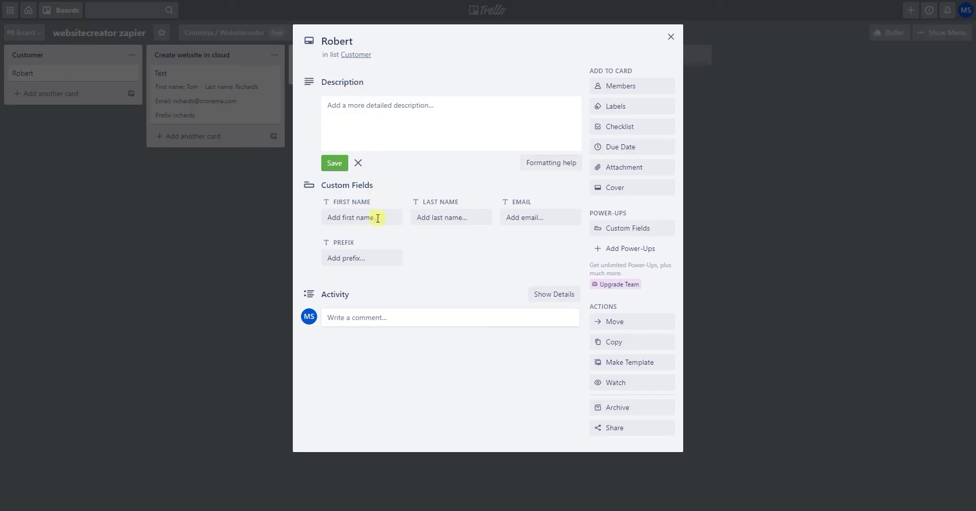
{"action": "left_click", "coordinate": [376, 218]}
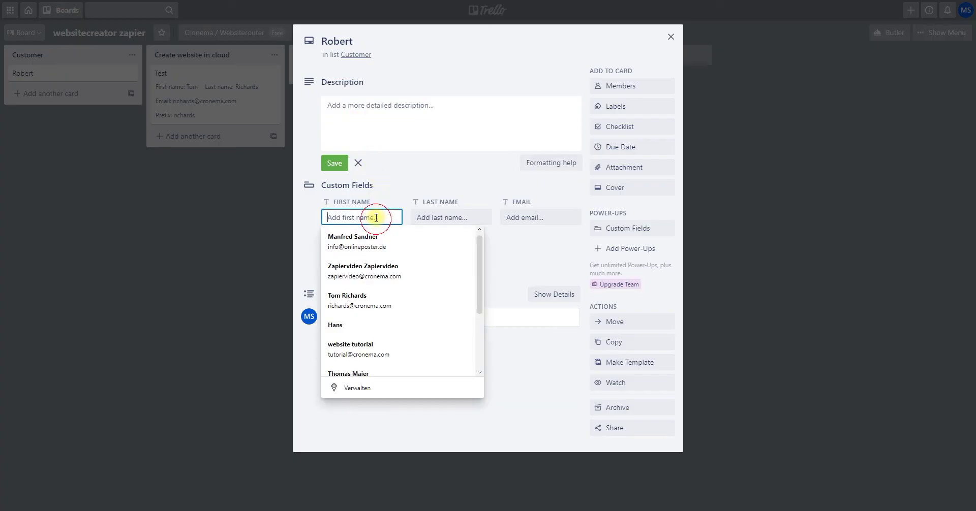
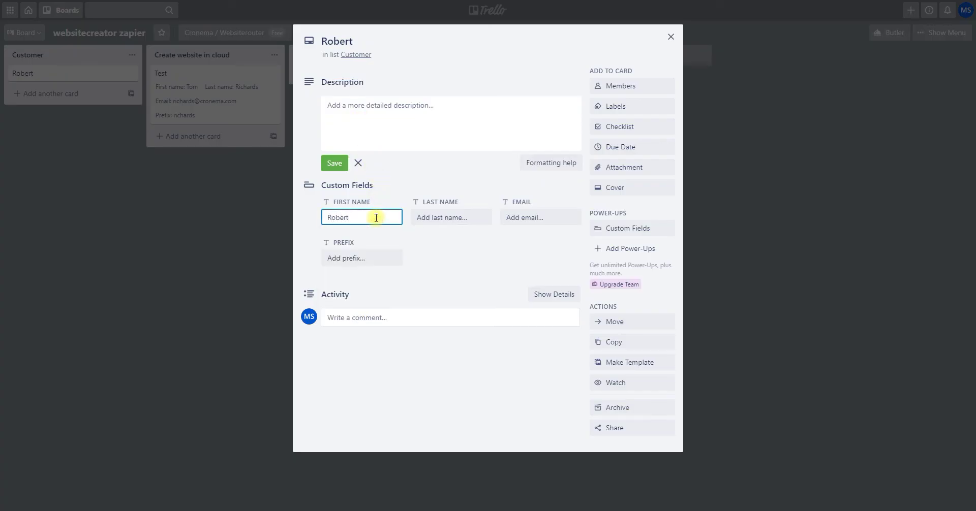
{"action": "left_click", "coordinate": [446, 219]}
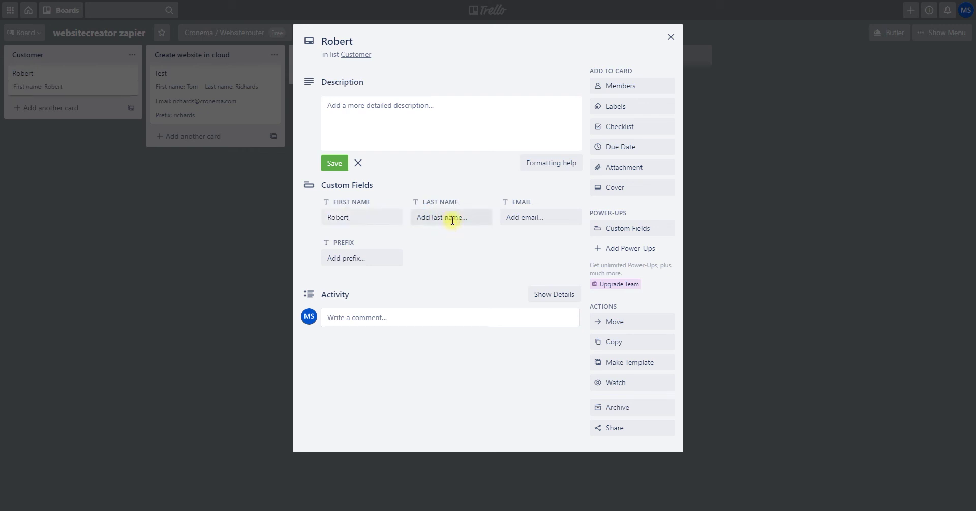
{"action": "left_click", "coordinate": [452, 219]}
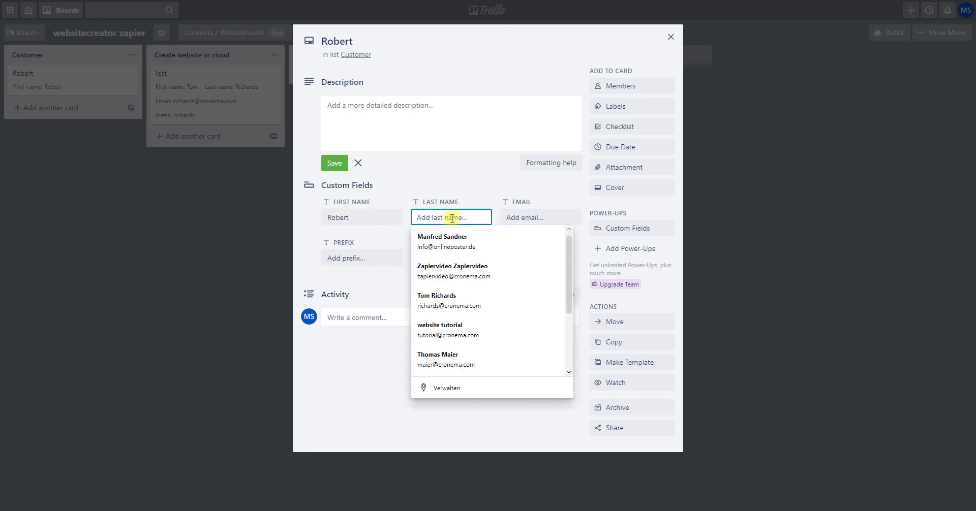
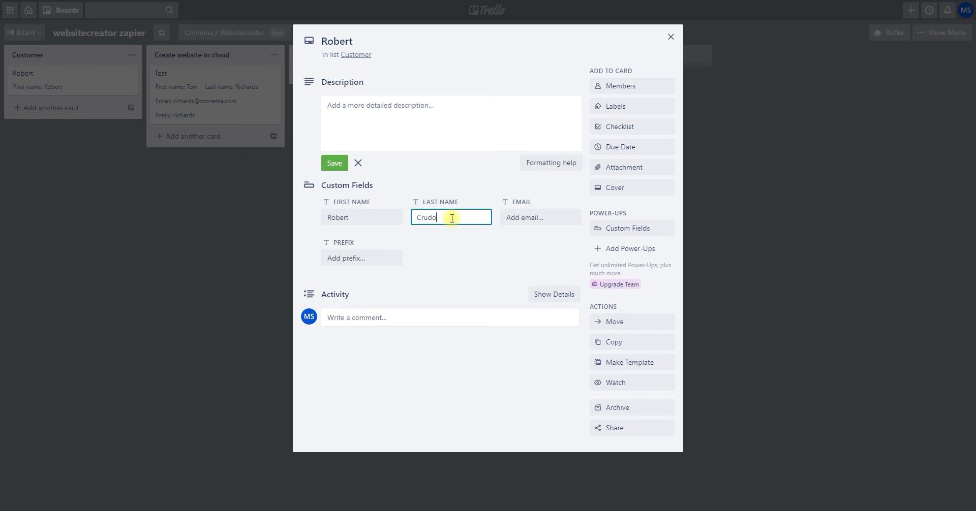
Step: Fill in the customer's email and website prefix, then move the card to Create website in cloud
{"action": "left_click", "coordinate": [520, 216]}
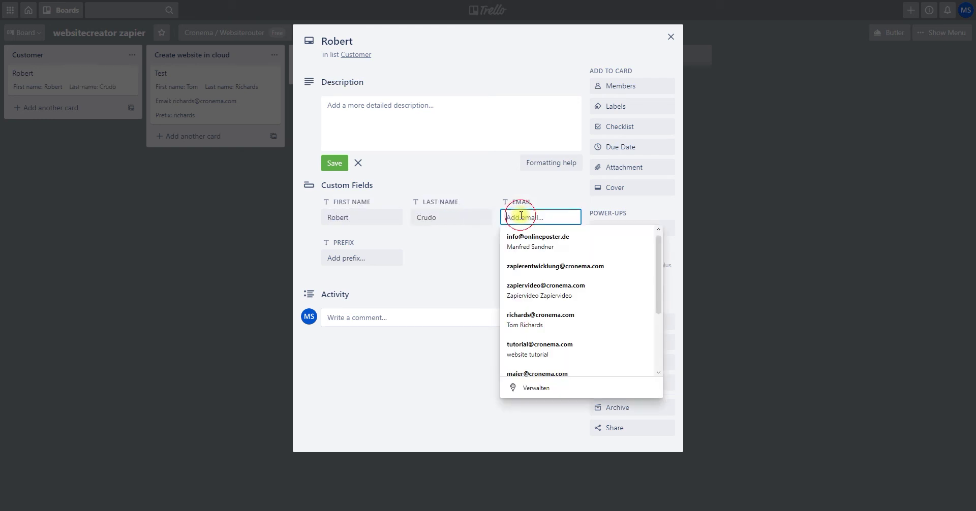
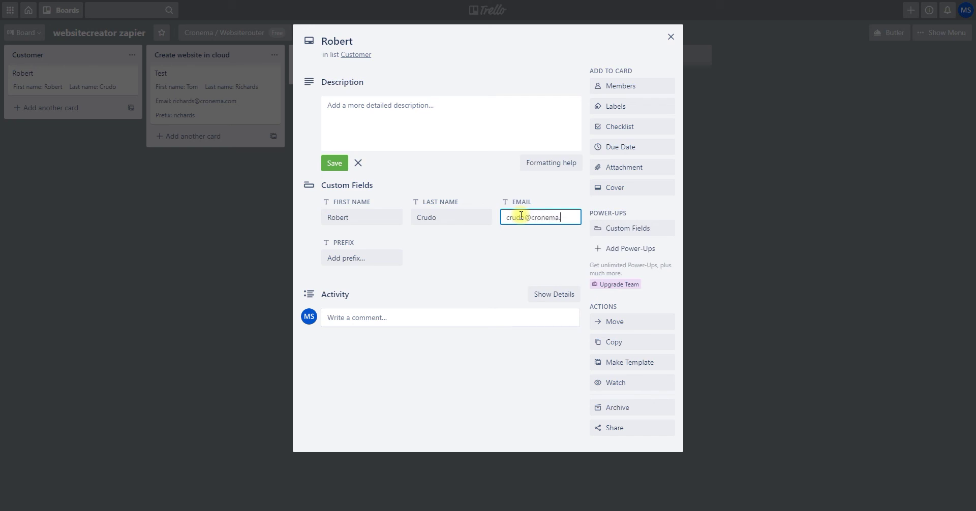
{"action": "left_click", "coordinate": [532, 243]}
{"action": "left_click", "coordinate": [364, 259]}
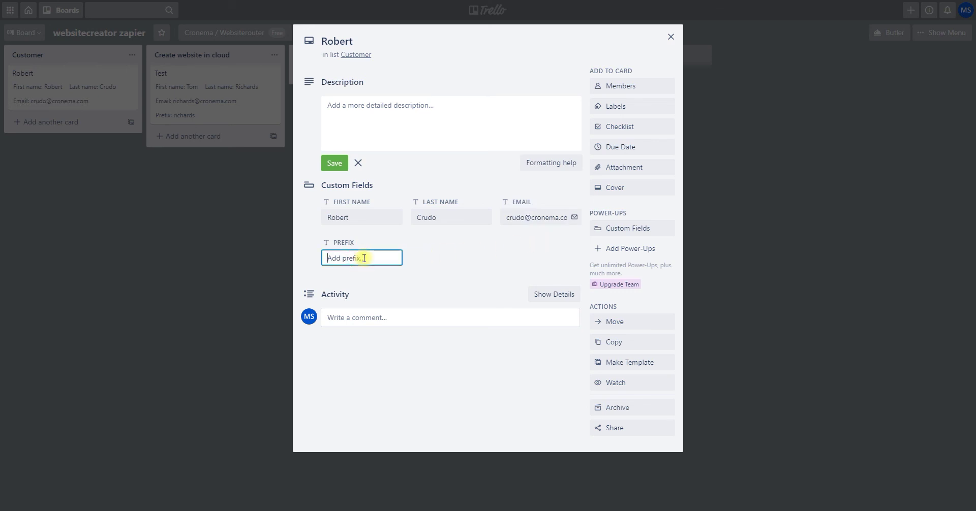
{"action": "type", "text": "crudo"}
{"action": "left_click", "coordinate": [429, 284]}
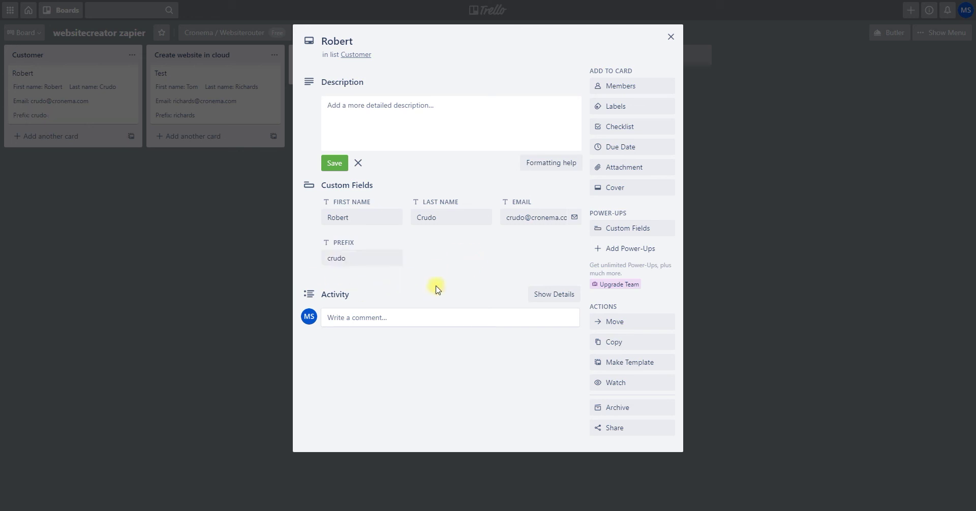
{"action": "left_click", "coordinate": [335, 163]}
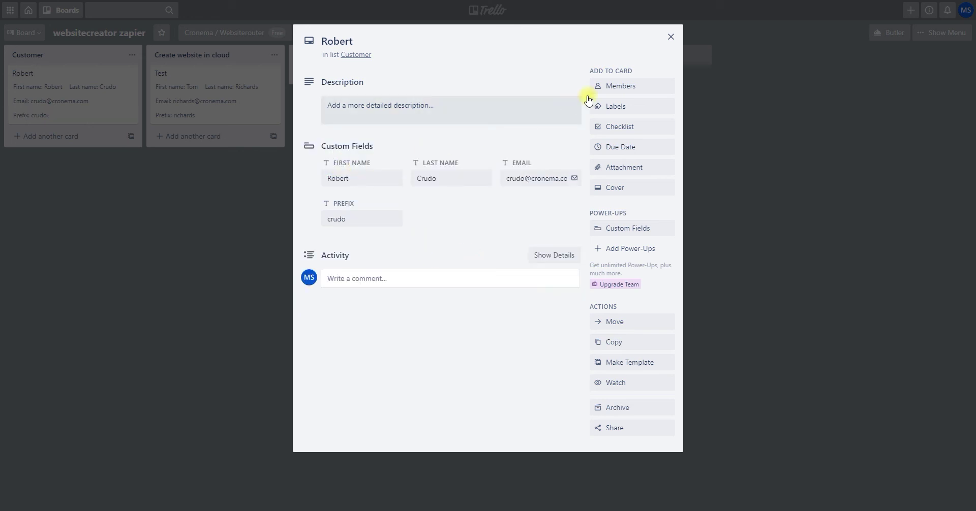
{"action": "left_click", "coordinate": [670, 37]}
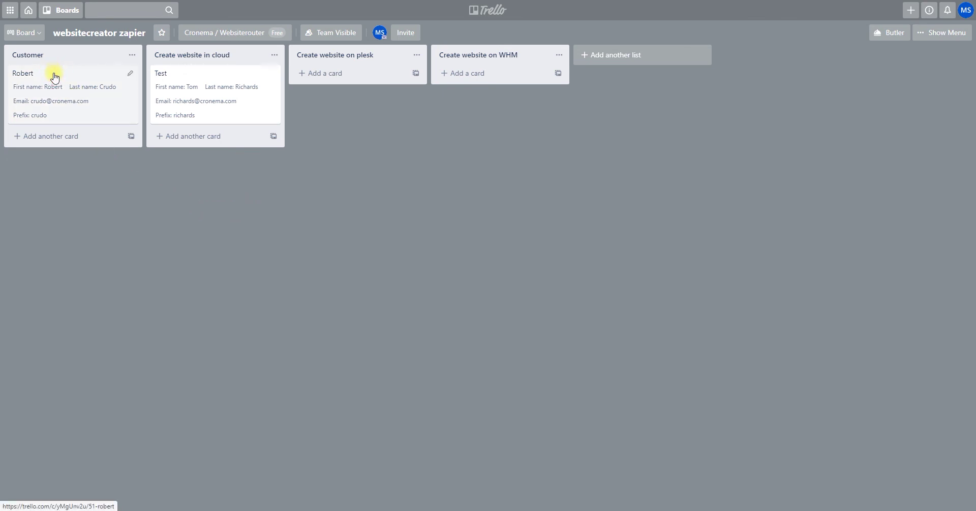
{"action": "left_click_drag", "start_coordinate": [53, 74], "coordinate": [213, 127]}
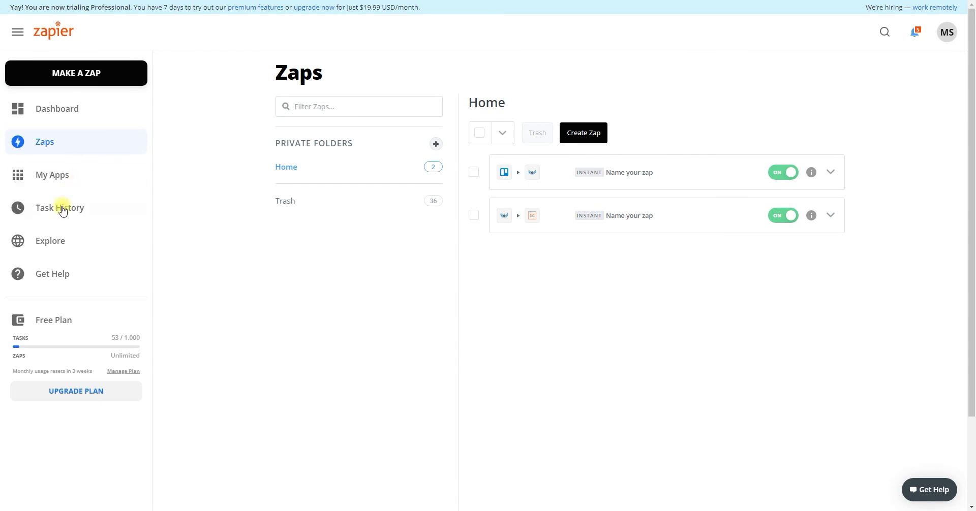
Step: Open Zapier's Task History to review the zap runs
{"action": "left_click", "coordinate": [67, 213]}
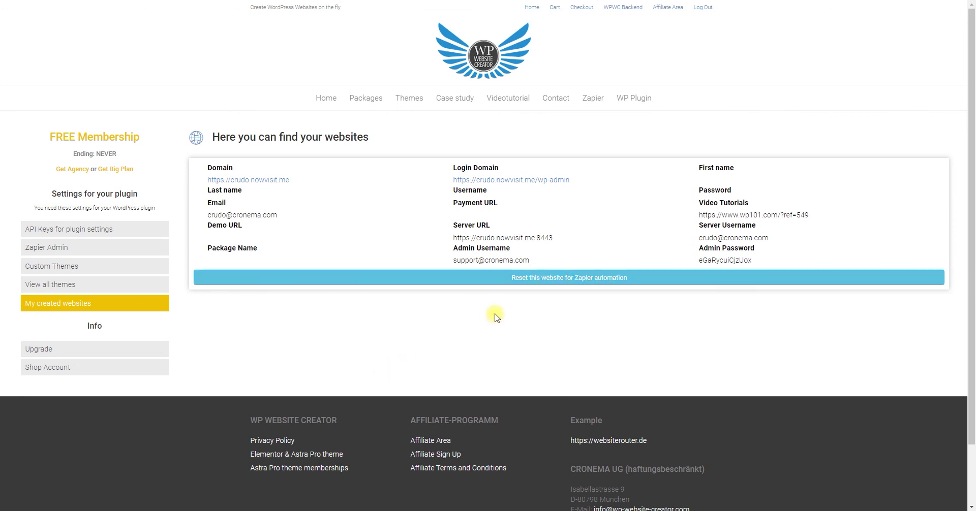
Step: Reset the created website for Zapier automation and resend its data to the Zapier hook
{"action": "left_click", "coordinate": [545, 283]}
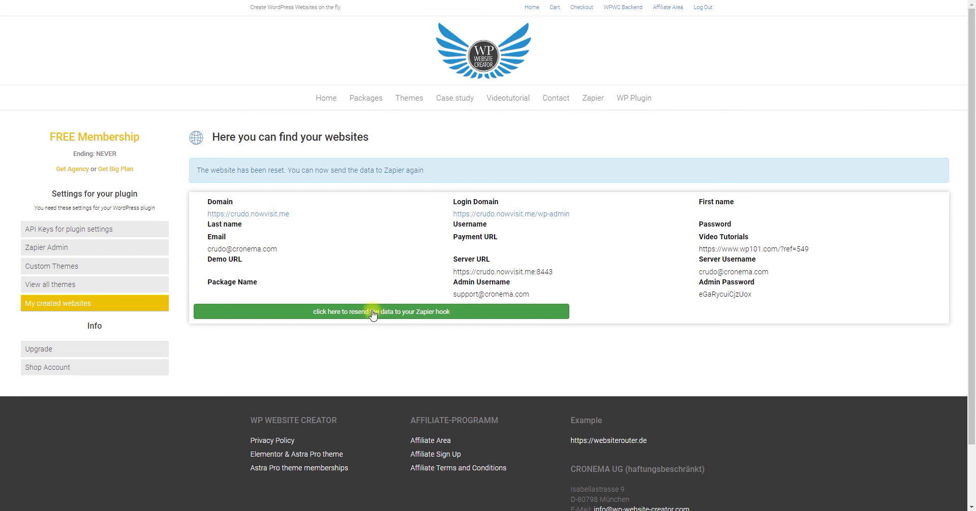
{"action": "left_click", "coordinate": [373, 314]}
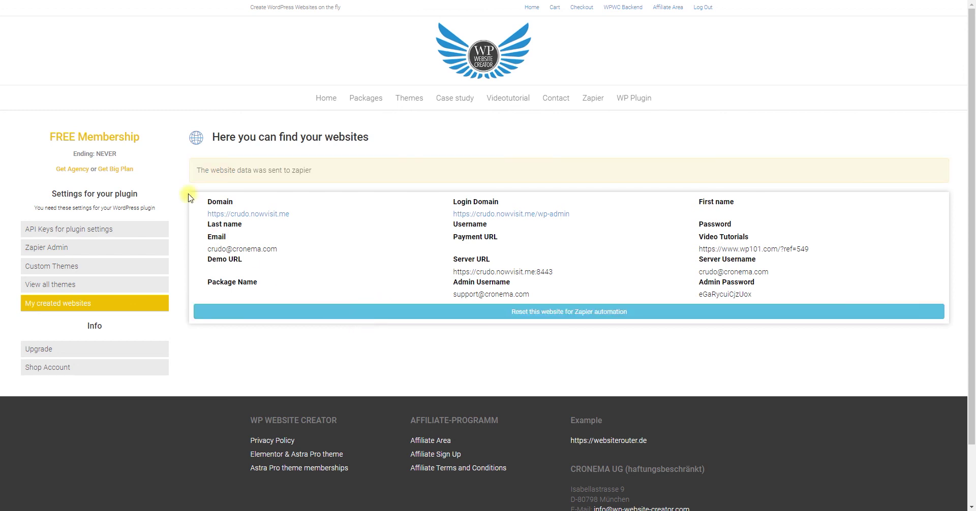
{"action": "key", "text": "ctrl+Tab"}
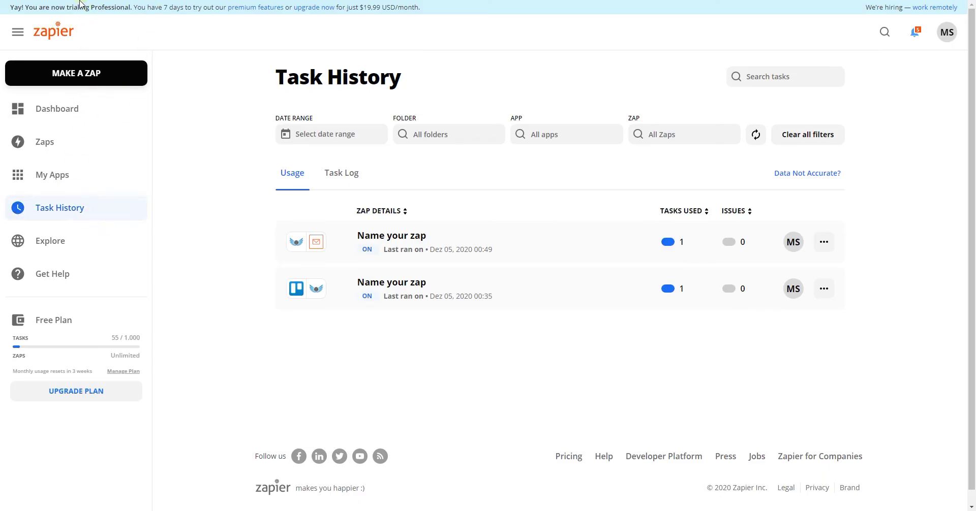
Step: Reload Zapier's Task History to confirm the email zap ran again, now at 3 tasks
{"action": "key", "text": "F5"}
{"action": "key", "text": "ctrl+Tab"}
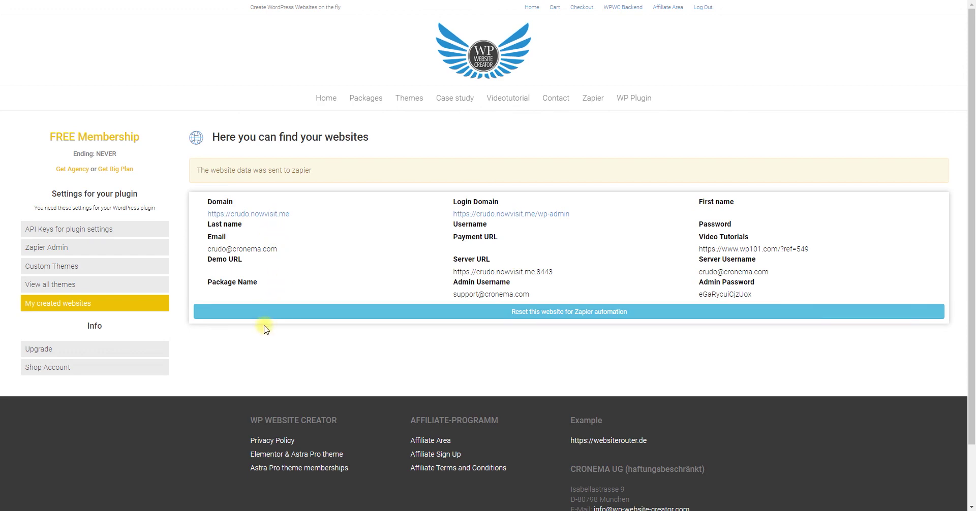
Step: Open the created customer website from its Domain link and scroll through the wedding template
{"action": "left_click", "coordinate": [254, 213]}
{"action": "scroll", "coordinate": [355, 342], "scroll_direction": "down", "scroll_amount": 20}
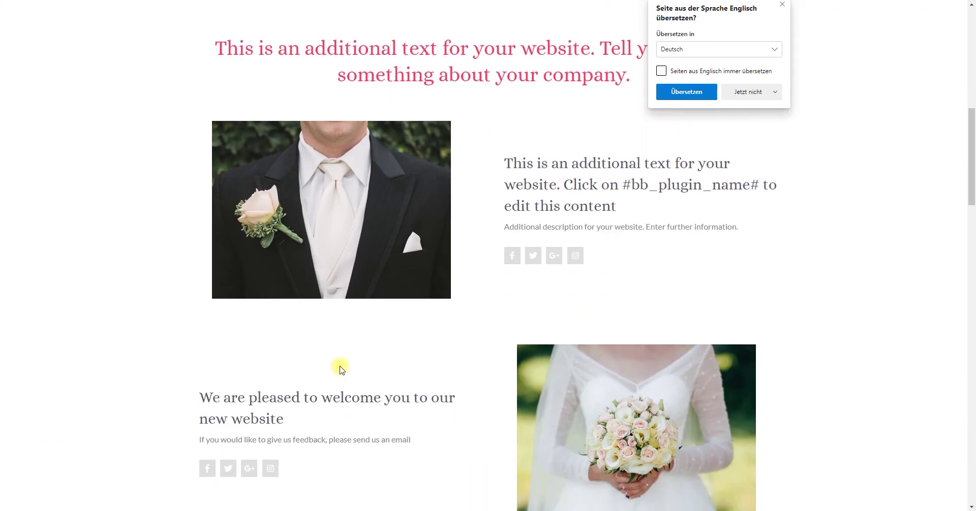